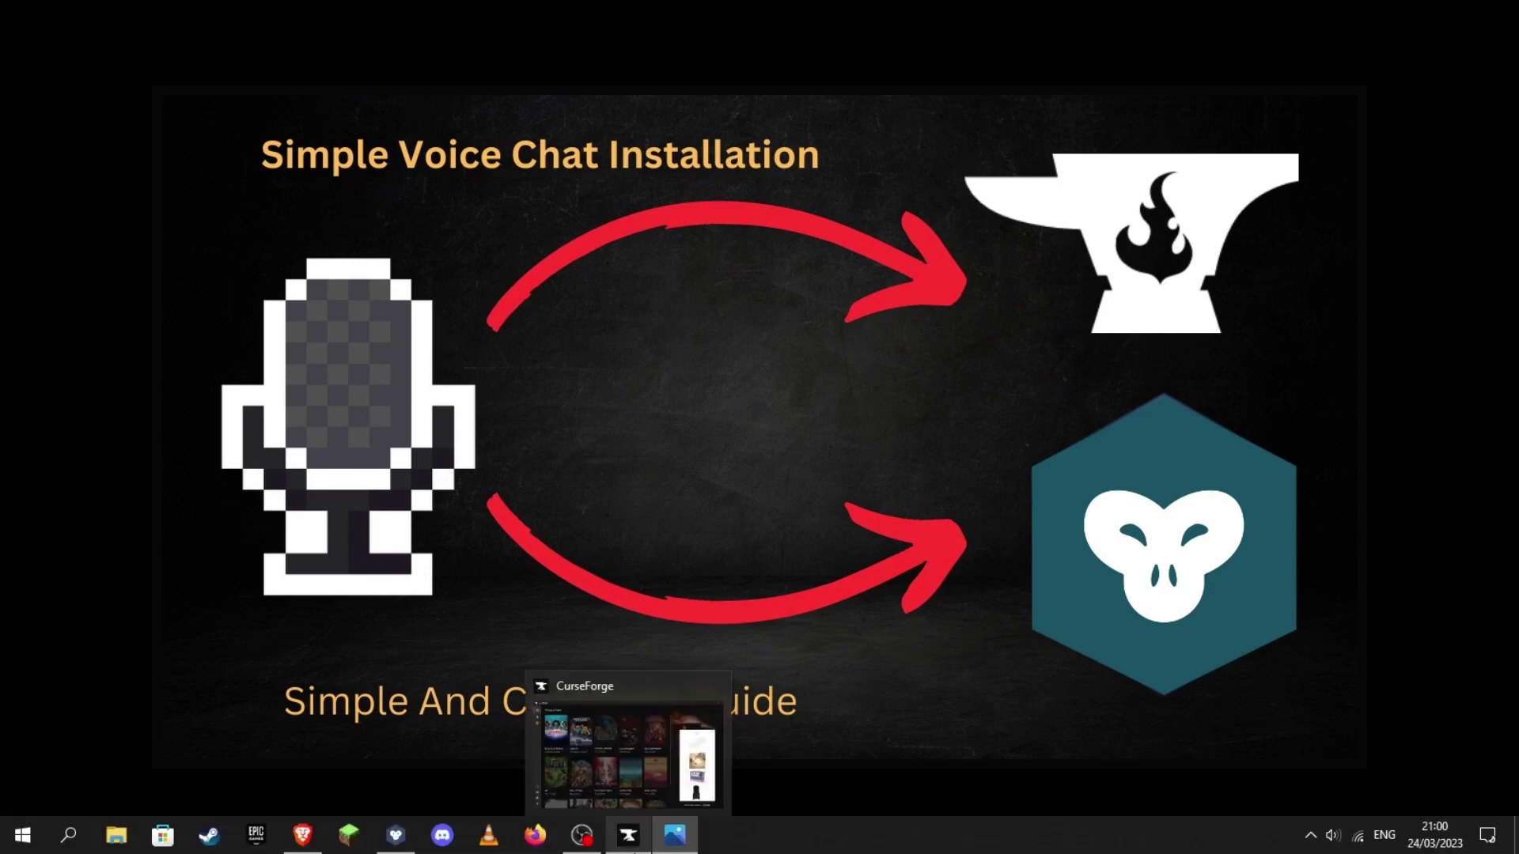
- Switch to CurseForge, open the Minecraft modpacks page and dismiss the advertisement
{"action": "left_click", "coordinate": [628, 835]}
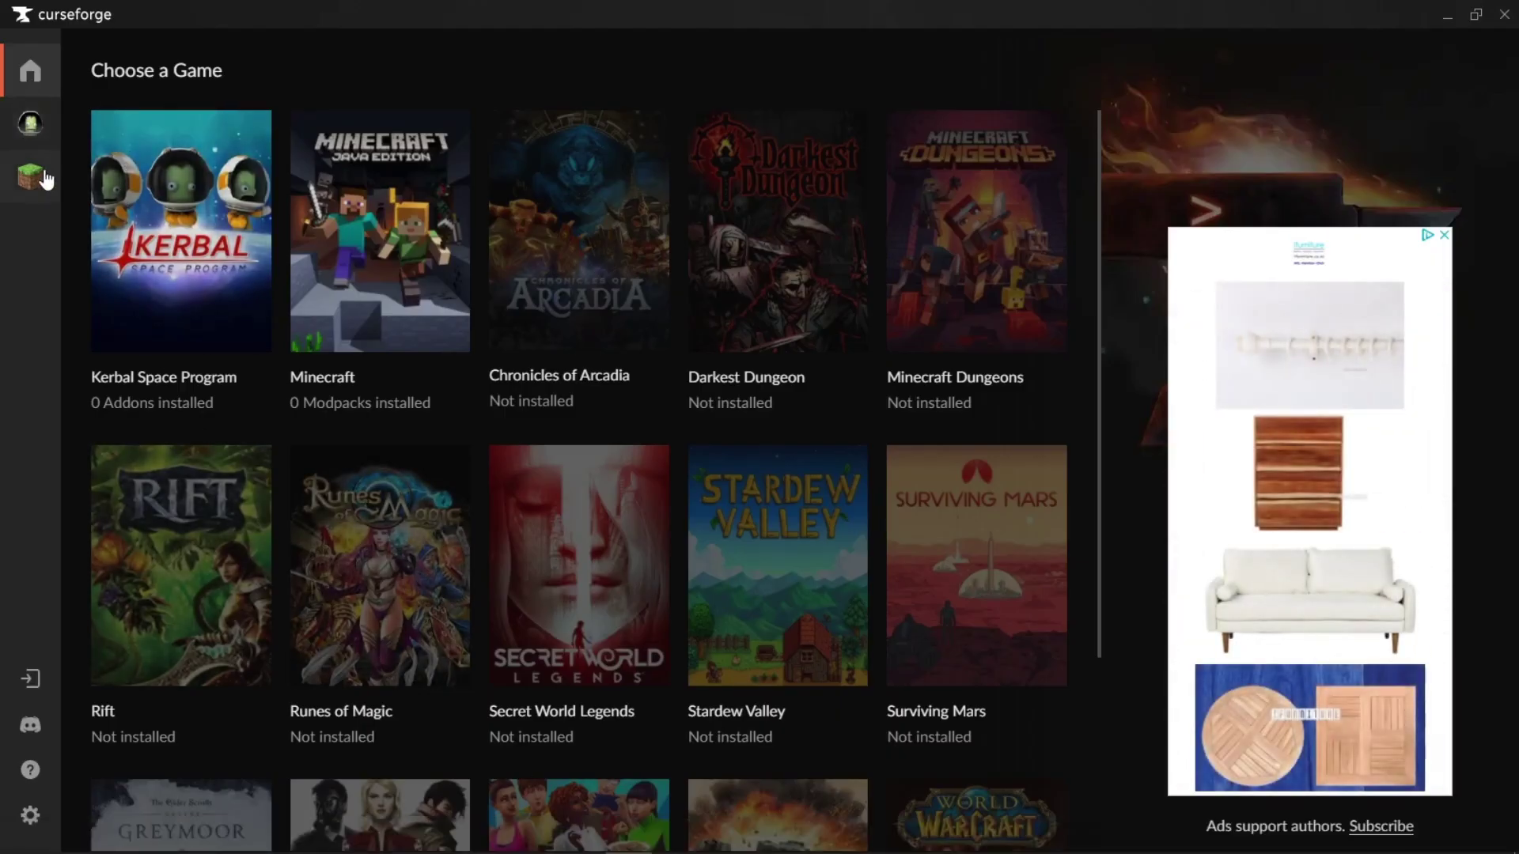
{"action": "left_click", "coordinate": [360, 200]}
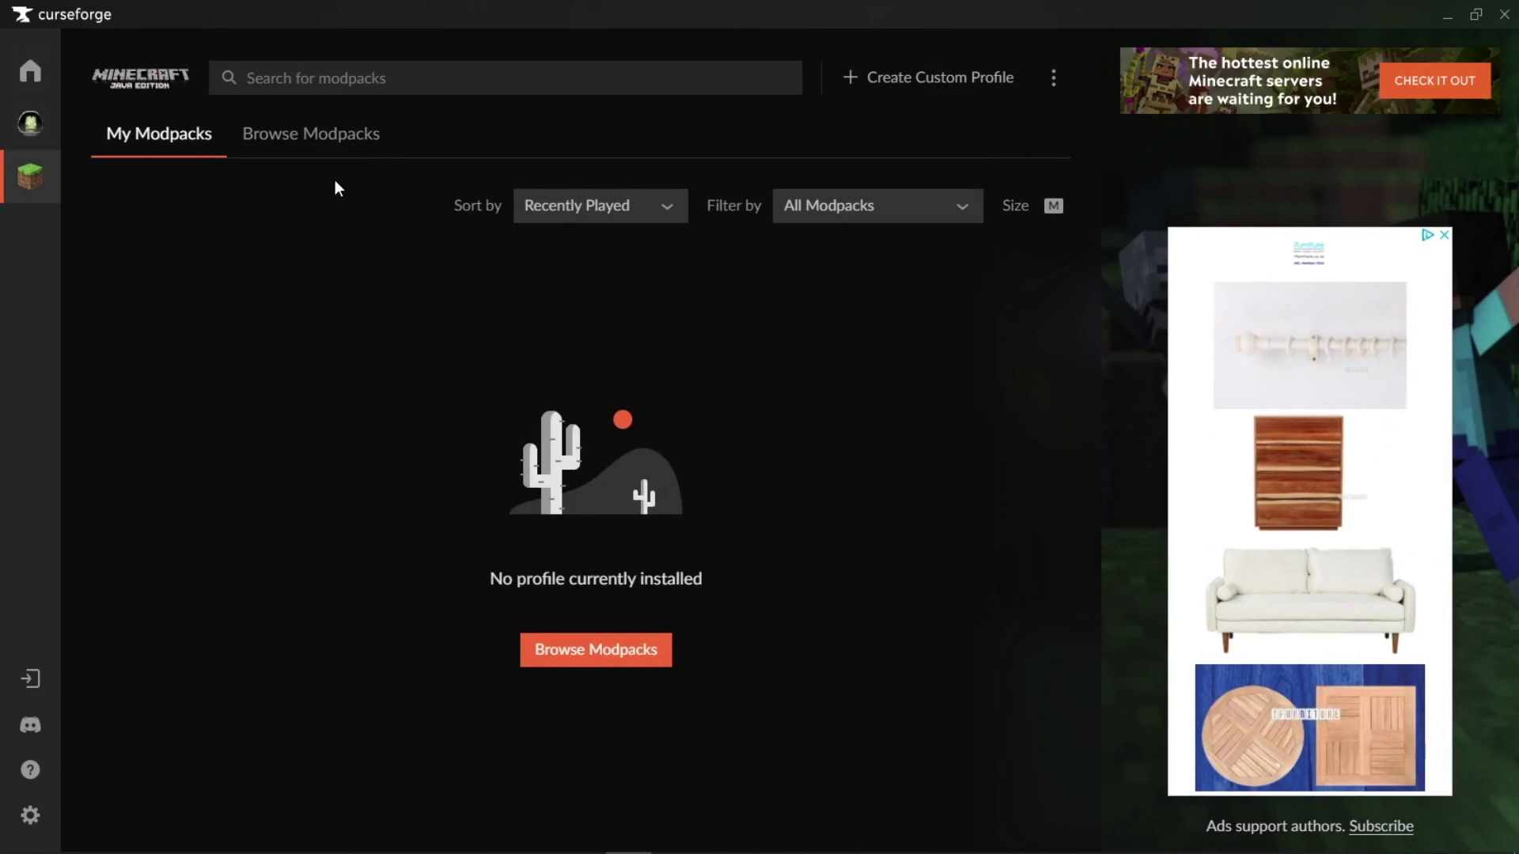
{"action": "left_click", "coordinate": [1441, 233]}
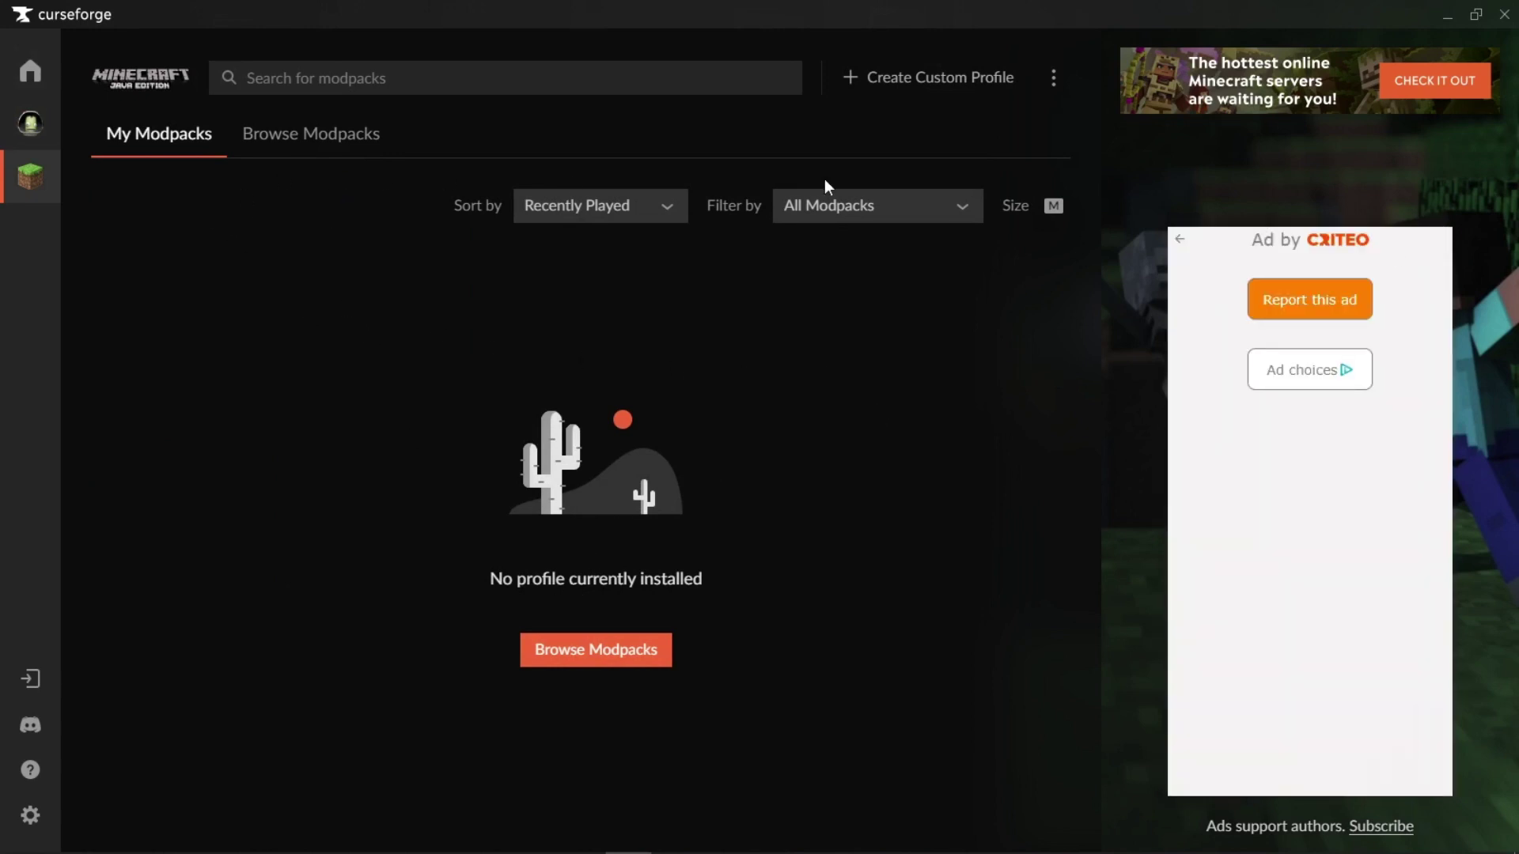
- Create a custom Minecraft 1.19.4 profile named Voice Chat with the Fabric game type and modloader fabric-0.14.18
{"action": "left_click", "coordinate": [885, 79]}
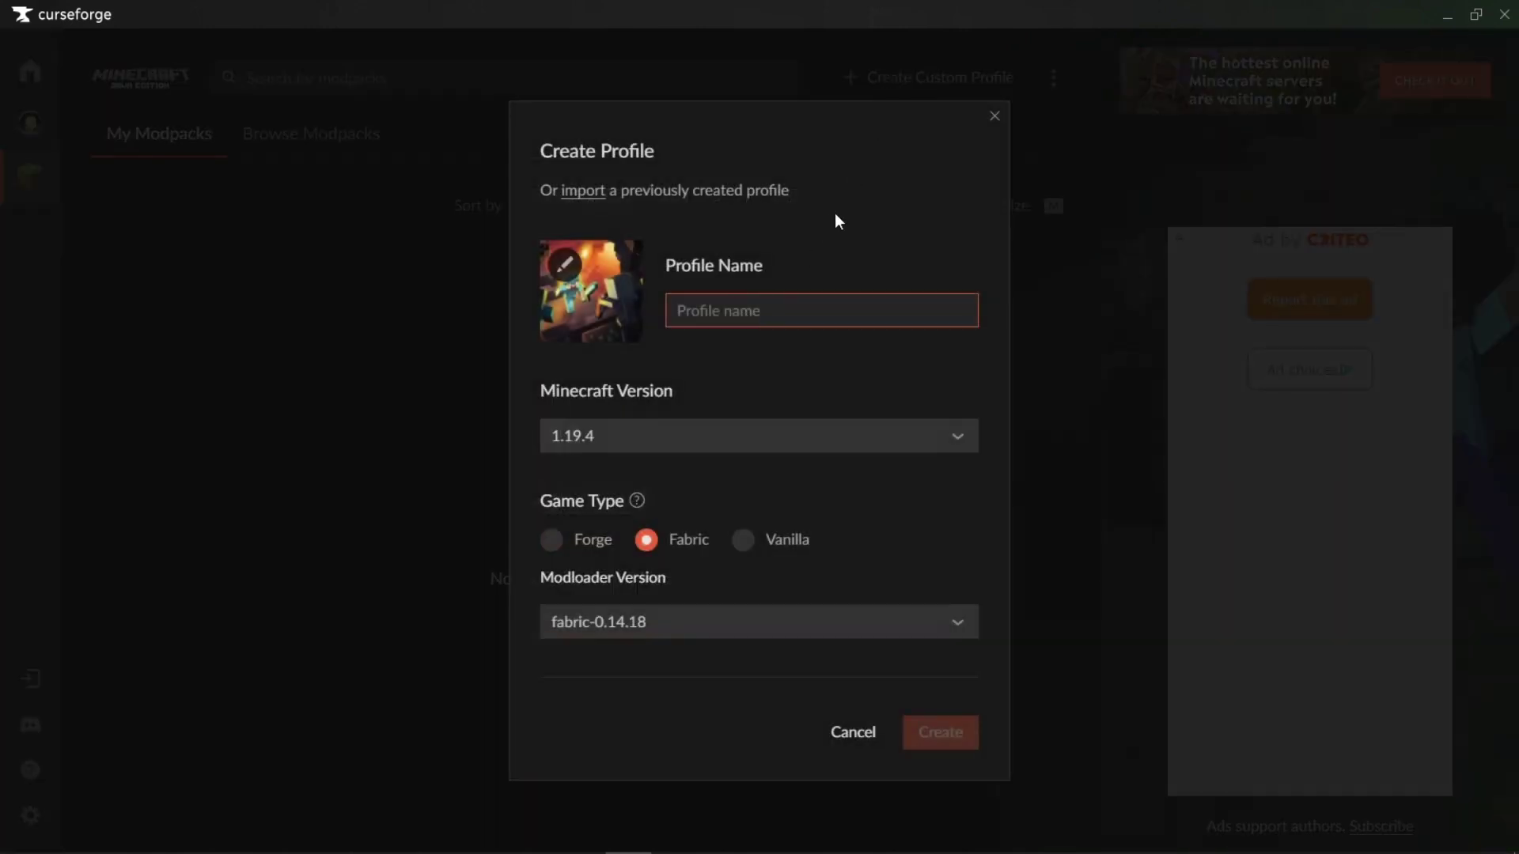
{"action": "type", "text": "Voice Ch"}
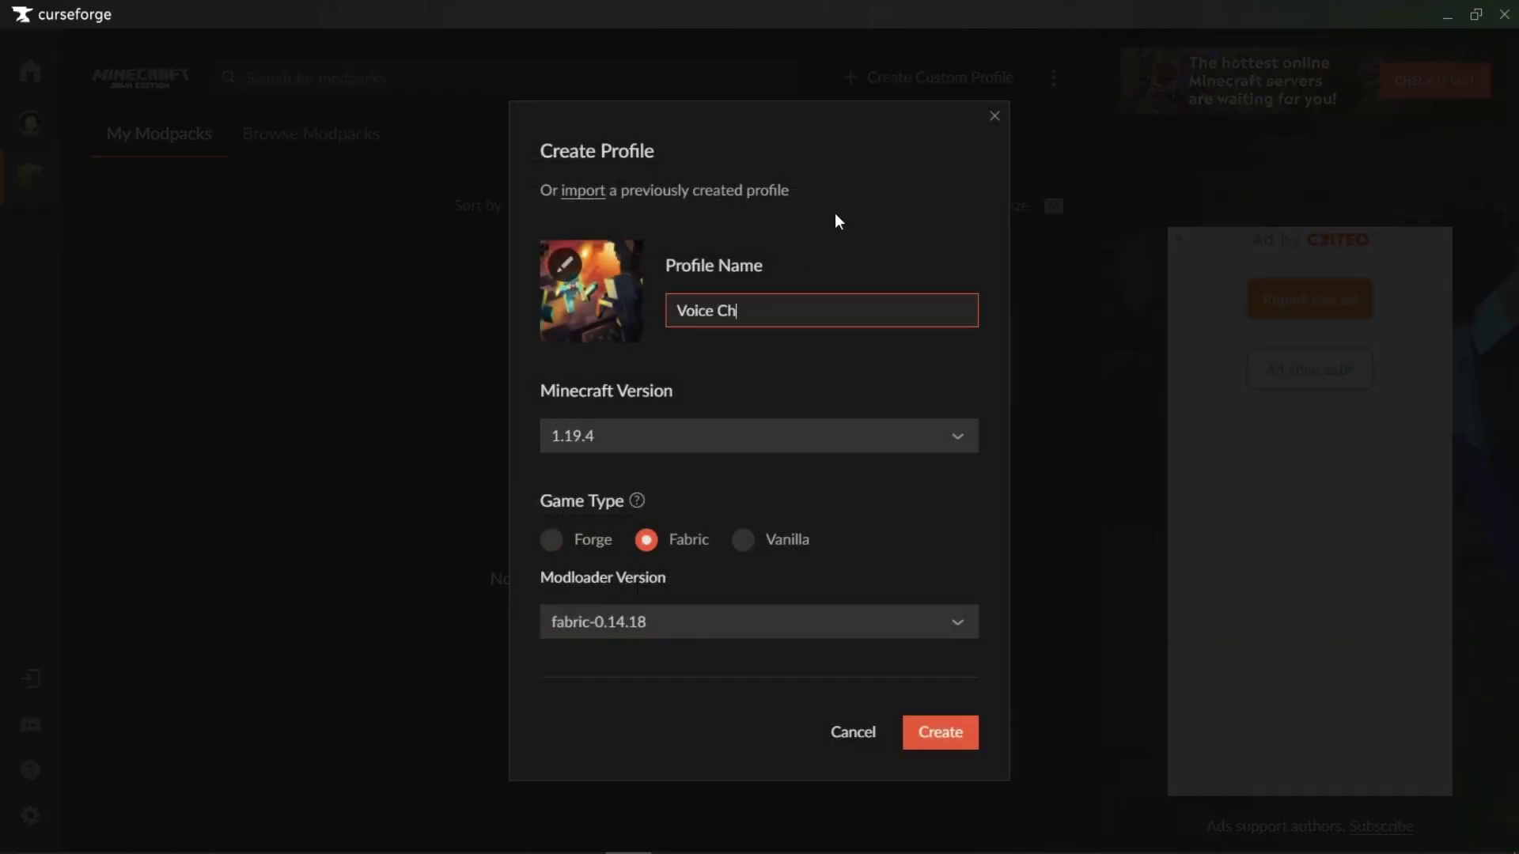
{"action": "type", "text": "at"}
{"action": "left_click", "coordinate": [682, 437]}
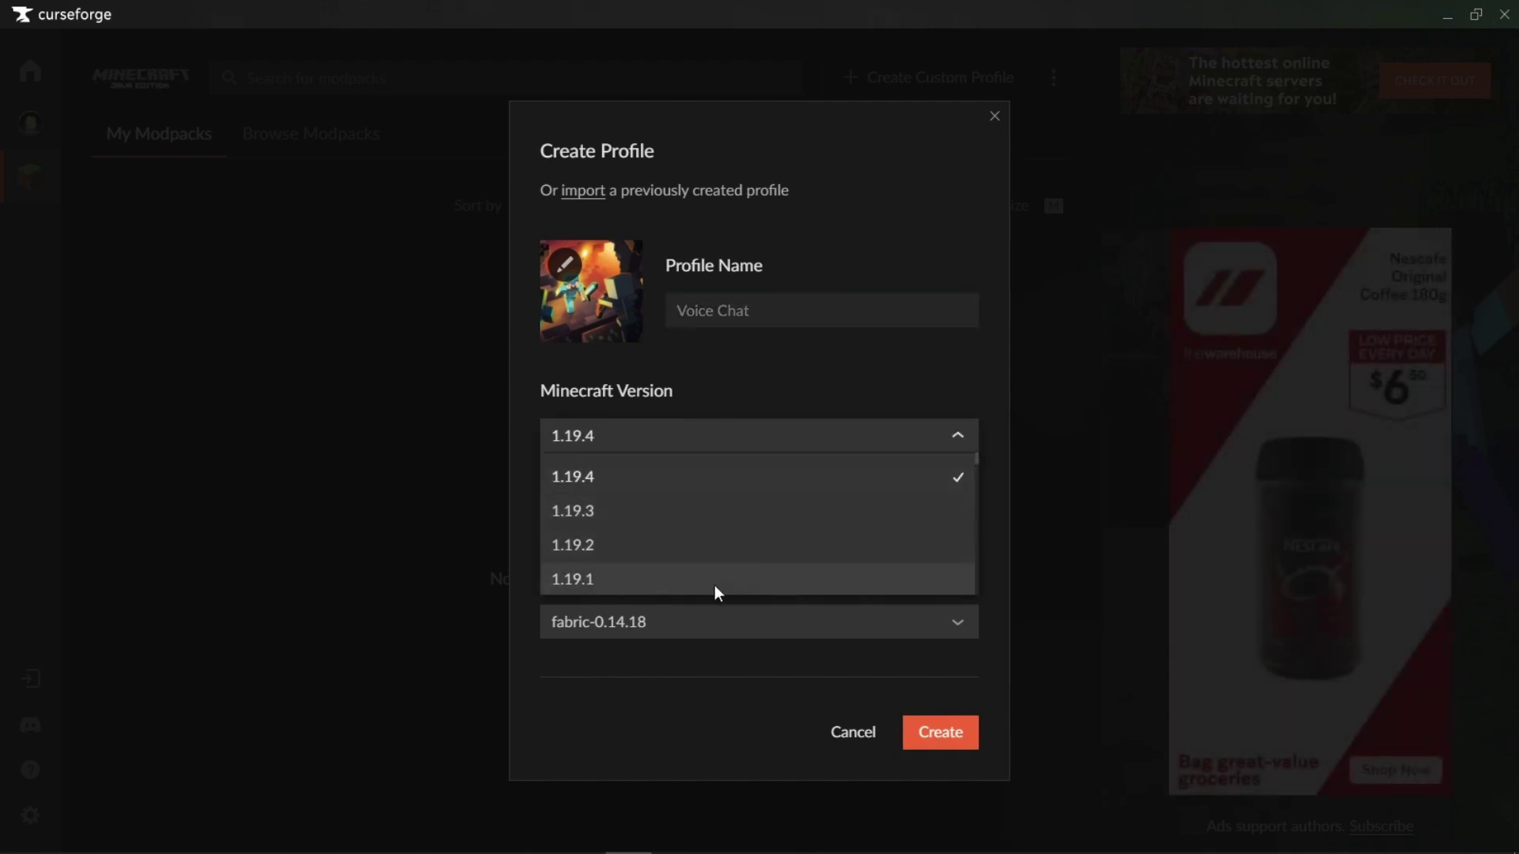
{"action": "left_click", "coordinate": [924, 437]}
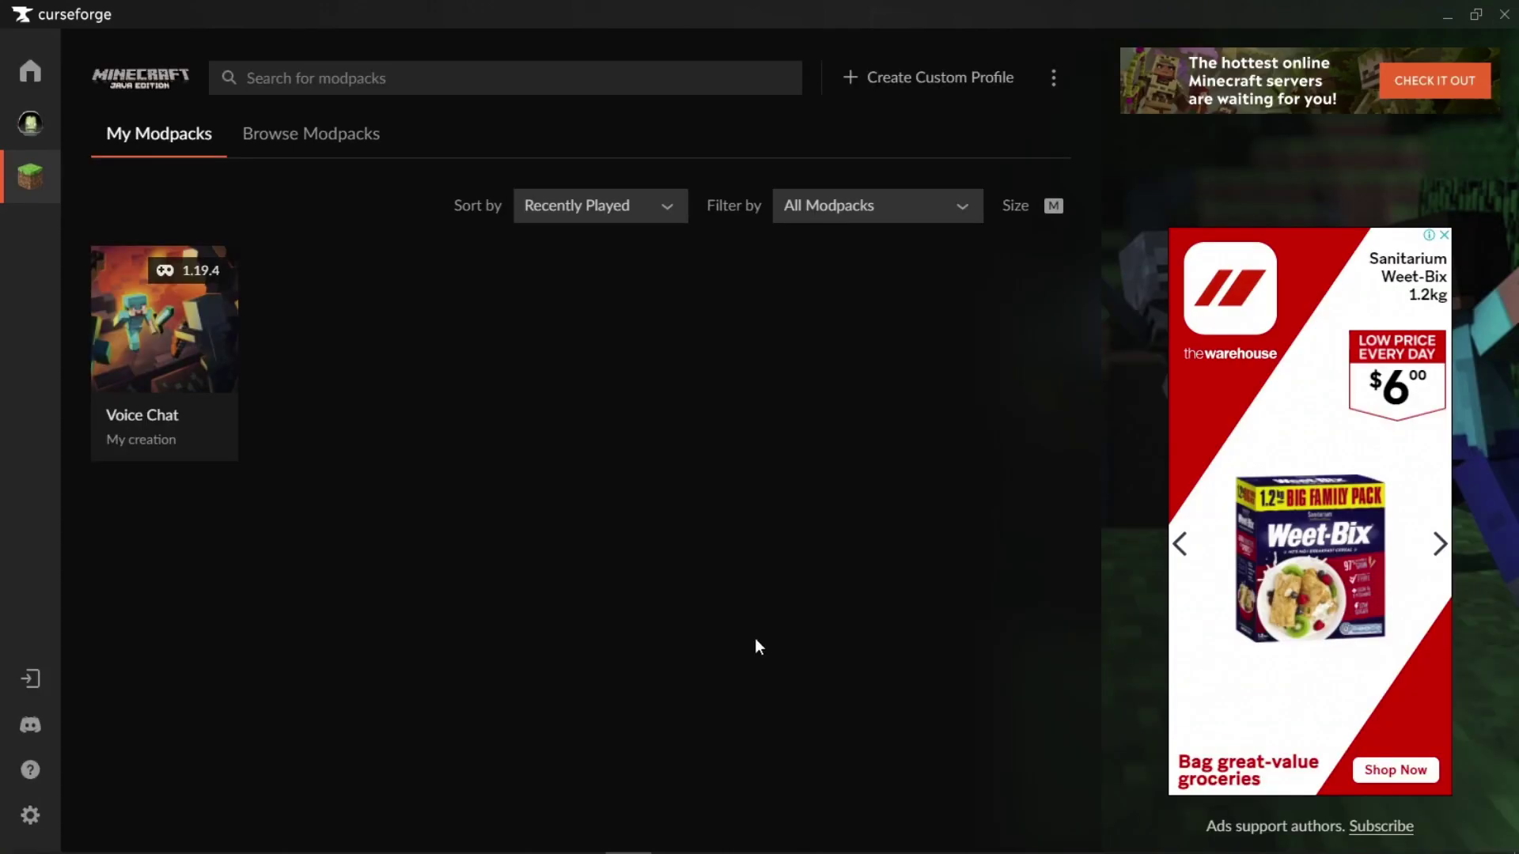
- Find the Simple Voice Chat mod by searching for "Voice chat" and install it in the Voice Chat profile
{"action": "right_click", "coordinate": [183, 349]}
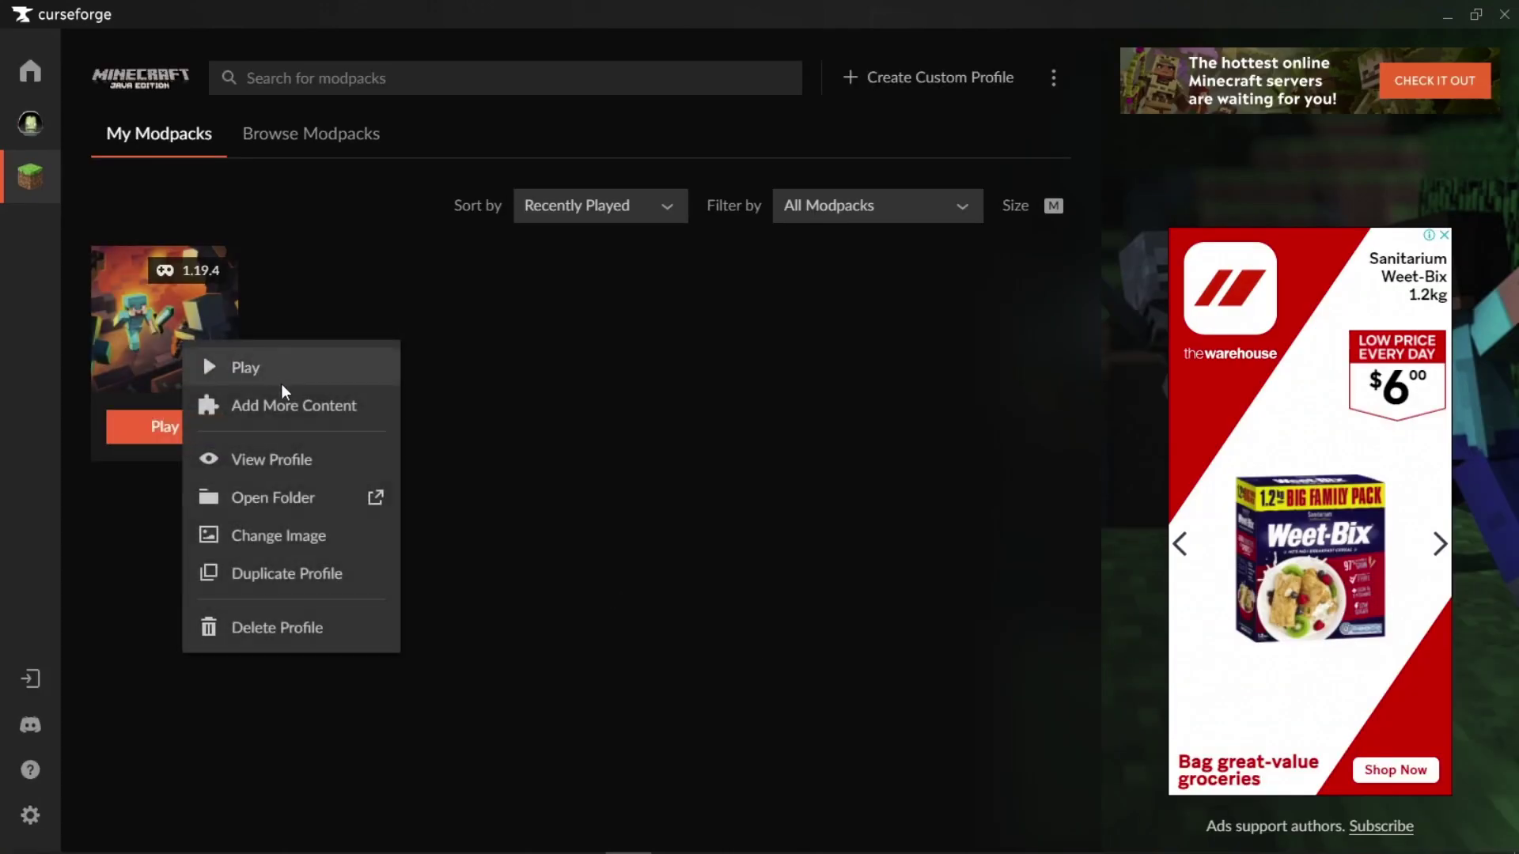
{"action": "left_click", "coordinate": [296, 413]}
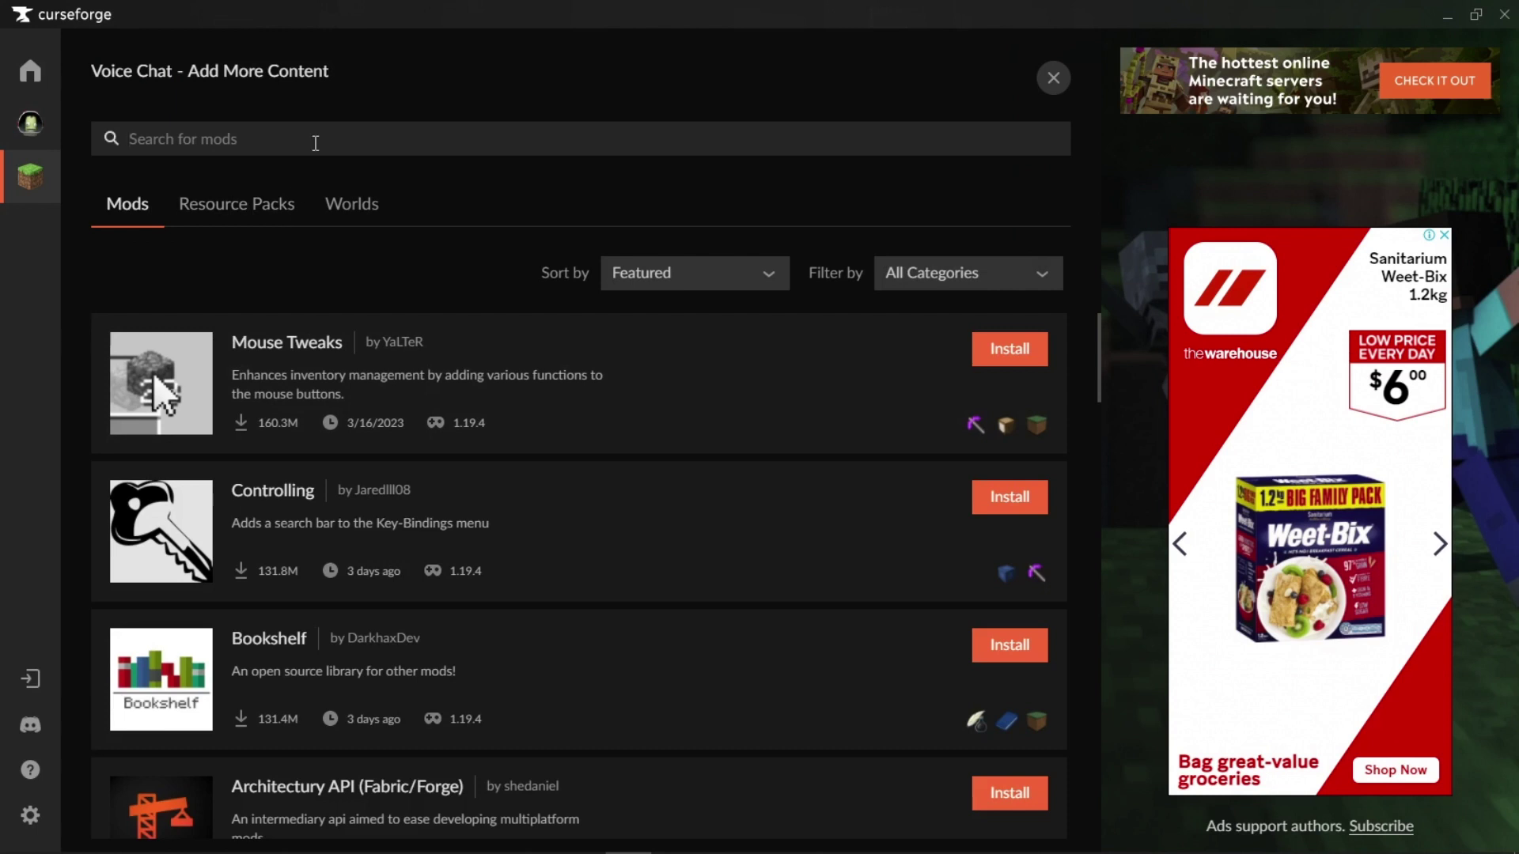
{"action": "type", "text": "Voice chat"}
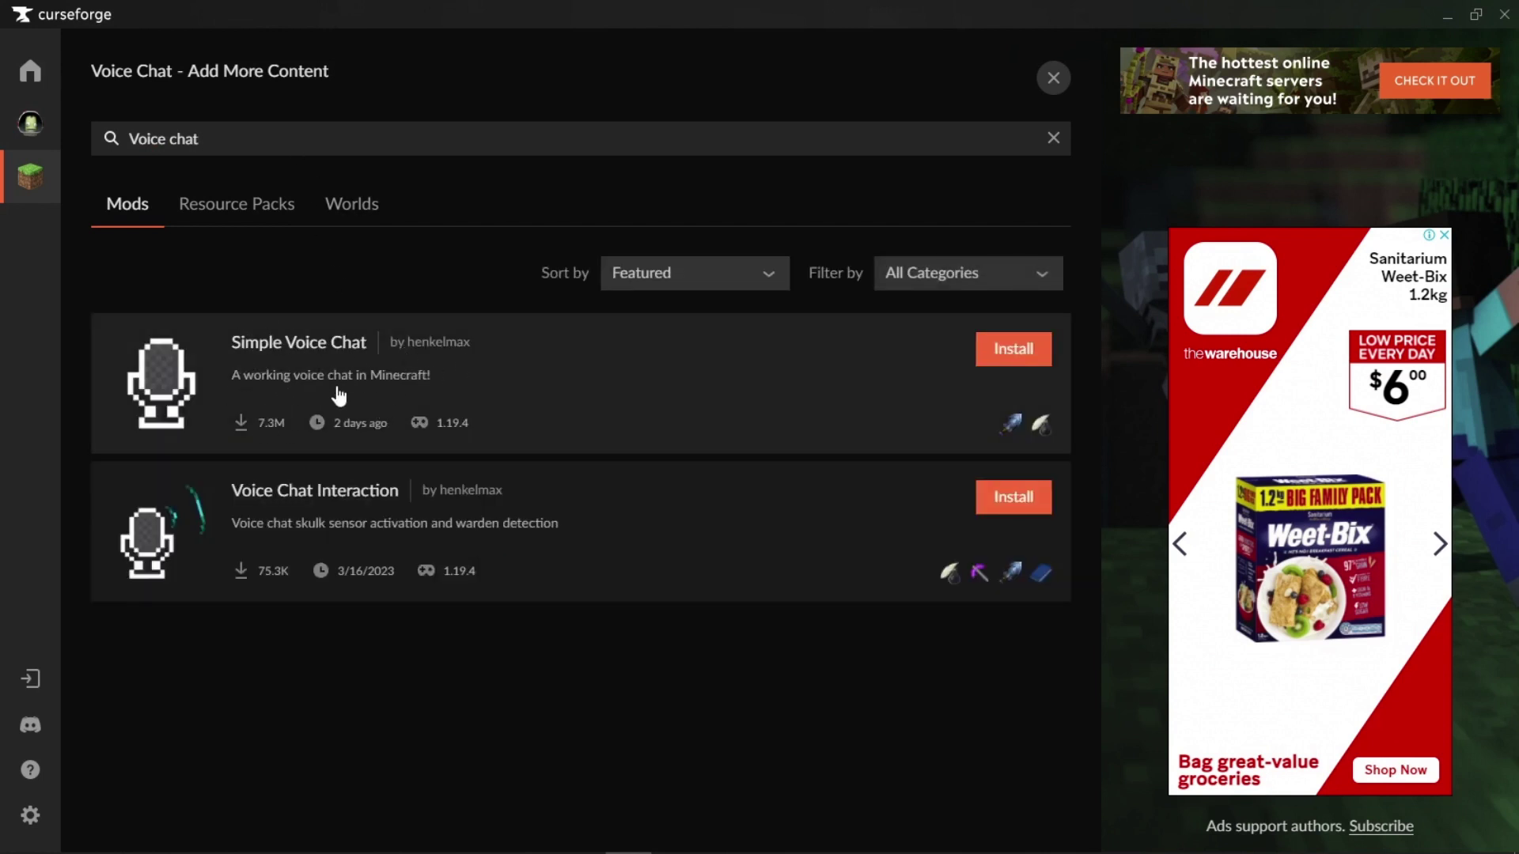
{"action": "left_click", "coordinate": [1002, 360]}
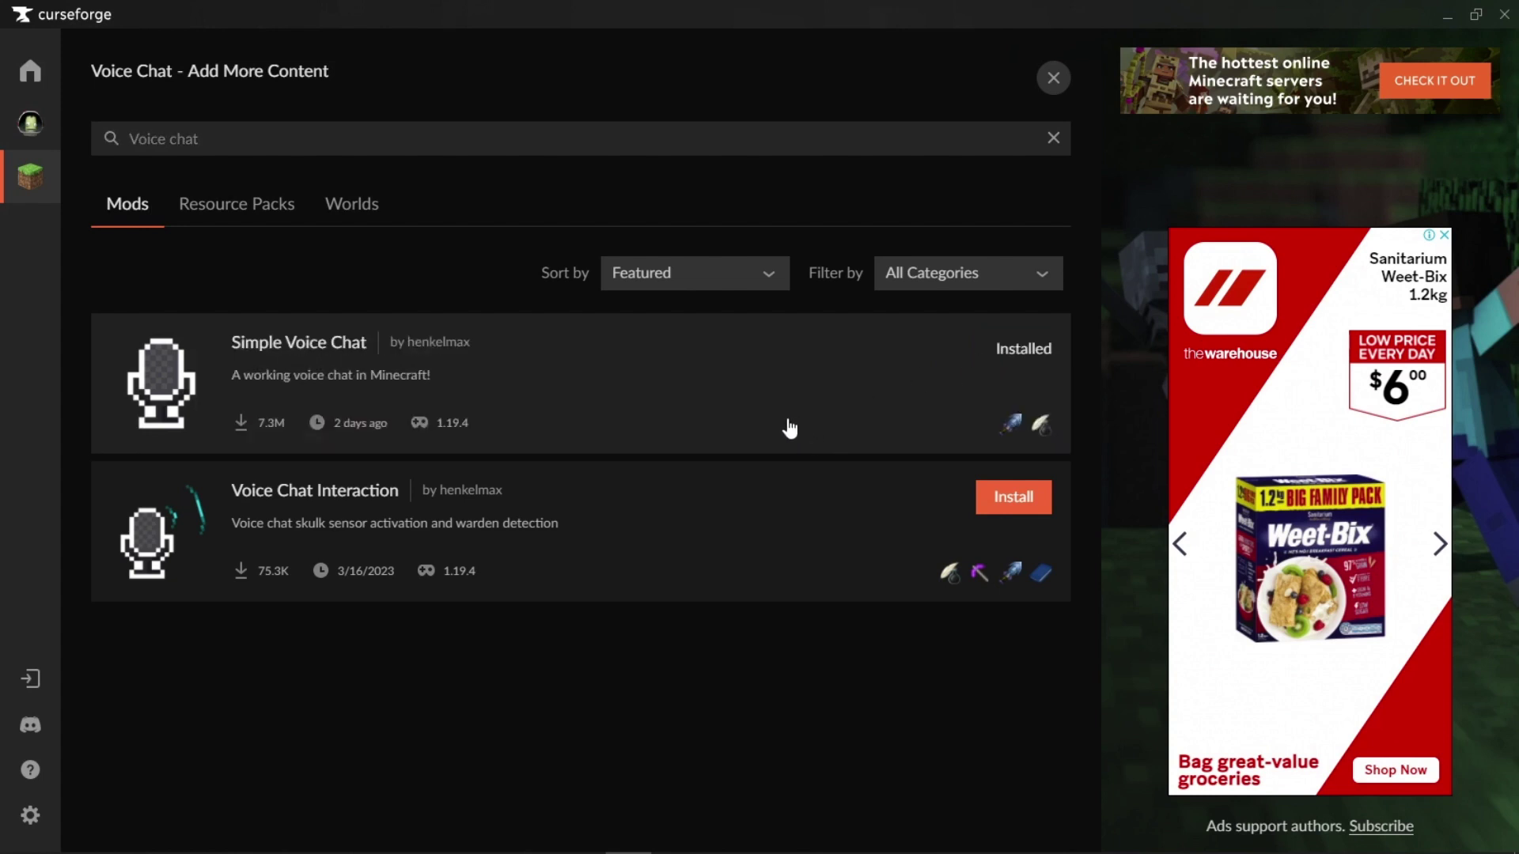
{"action": "left_click", "coordinate": [1051, 79]}
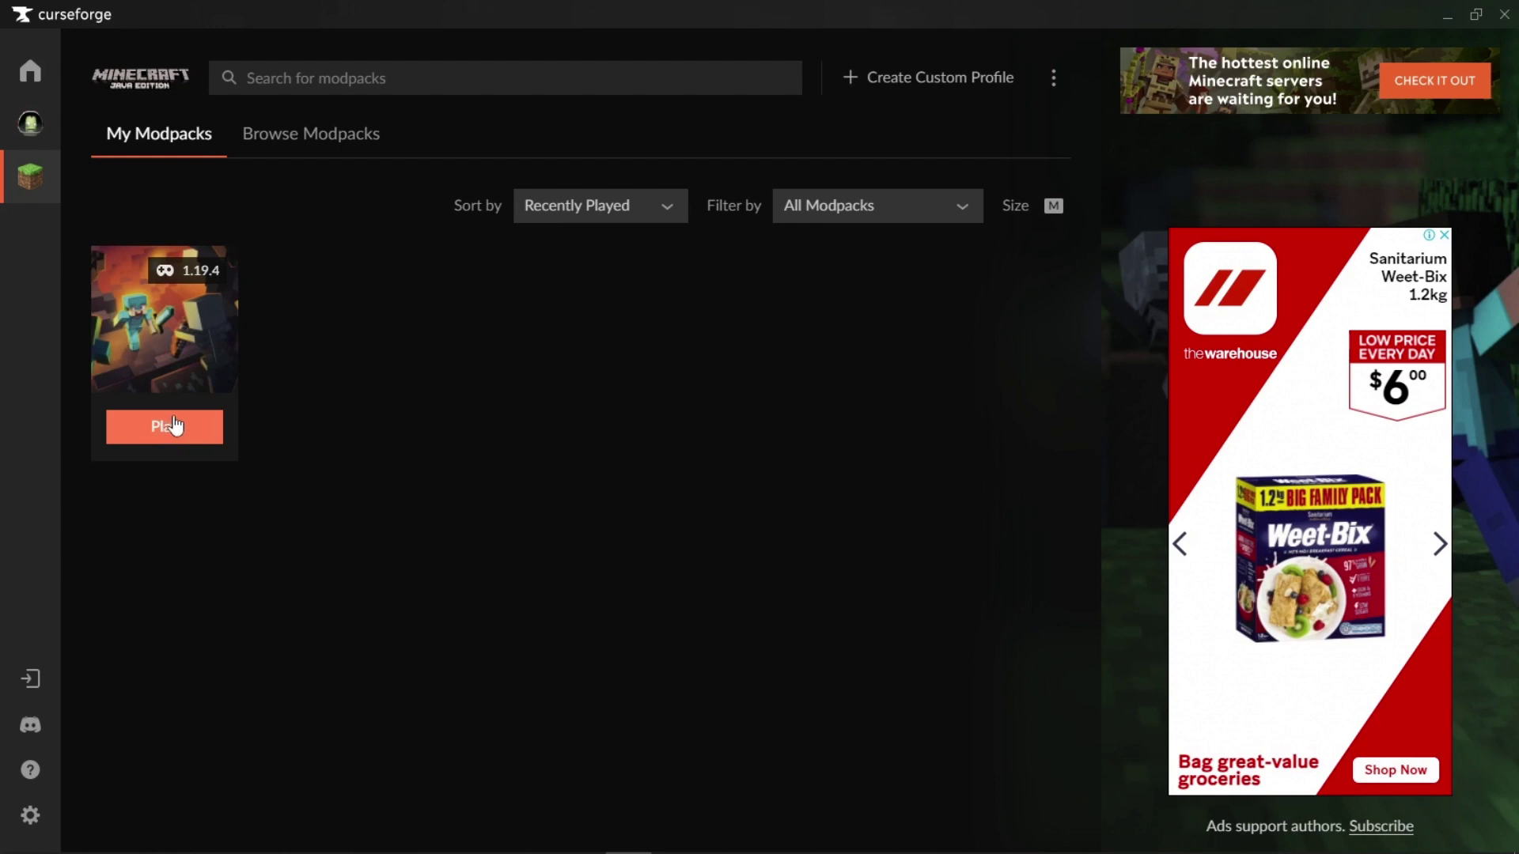
- Switch to GDLauncher and set up a new instance using Fabric release 1.19.4 with loader version 0.14.18
{"action": "mouse_move", "coordinate": [518, 848]}
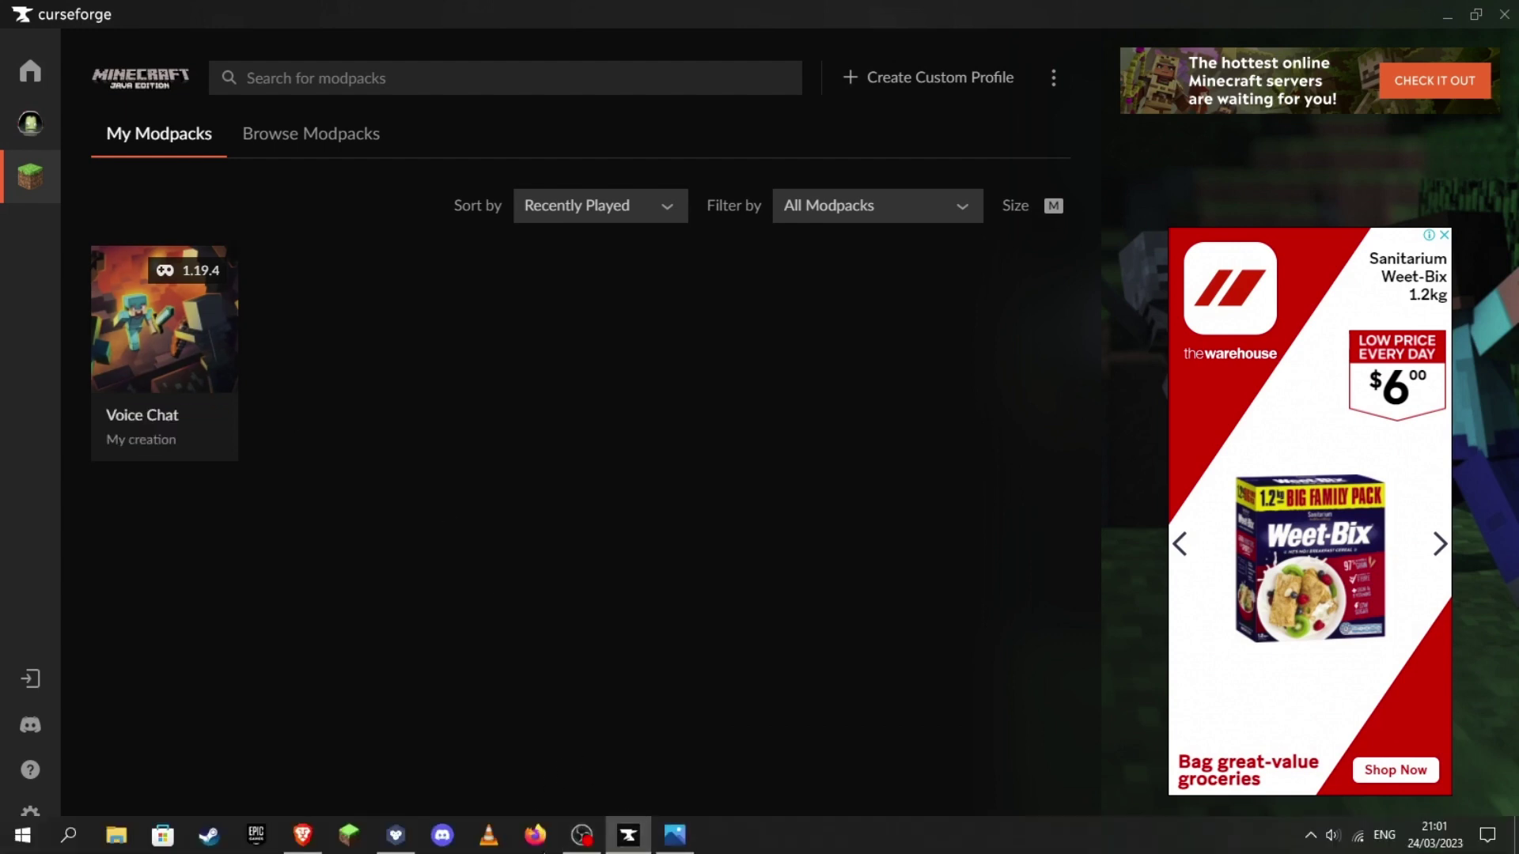
{"action": "left_click", "coordinate": [396, 835]}
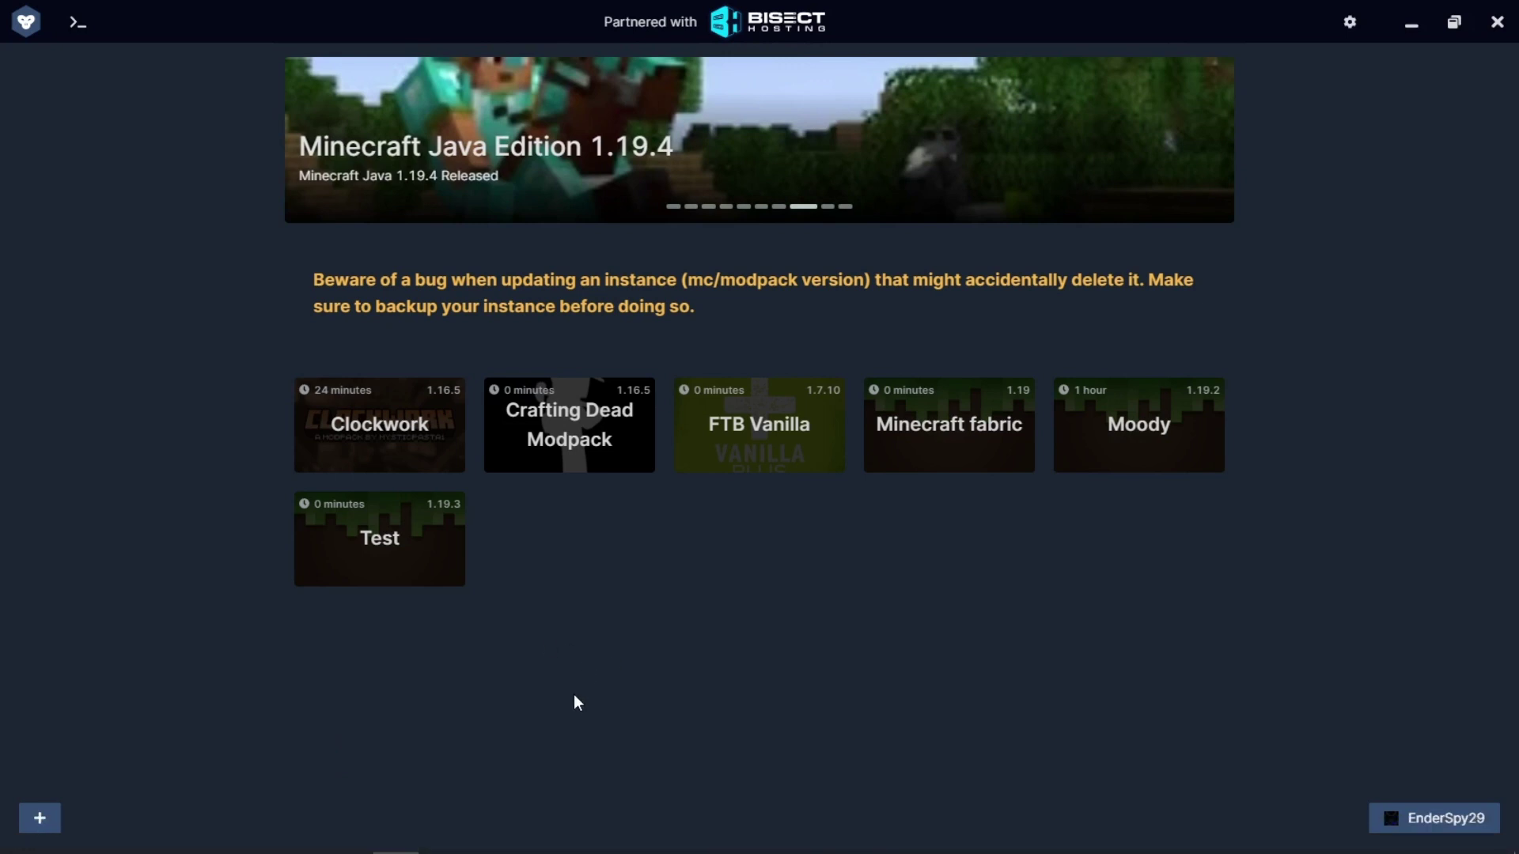
{"action": "left_click", "coordinate": [35, 817]}
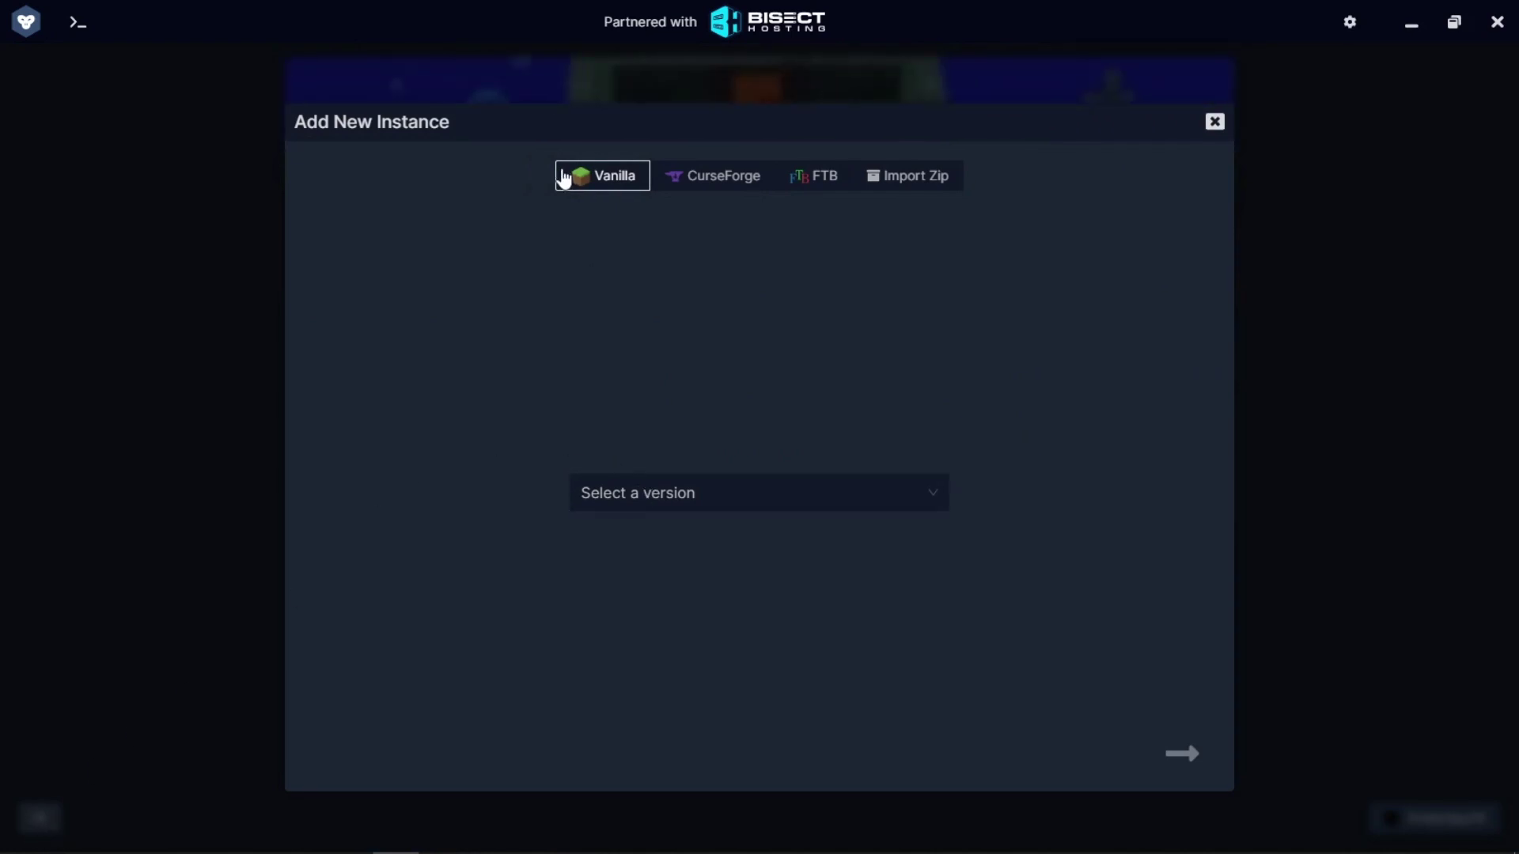
{"action": "left_click", "coordinate": [680, 503]}
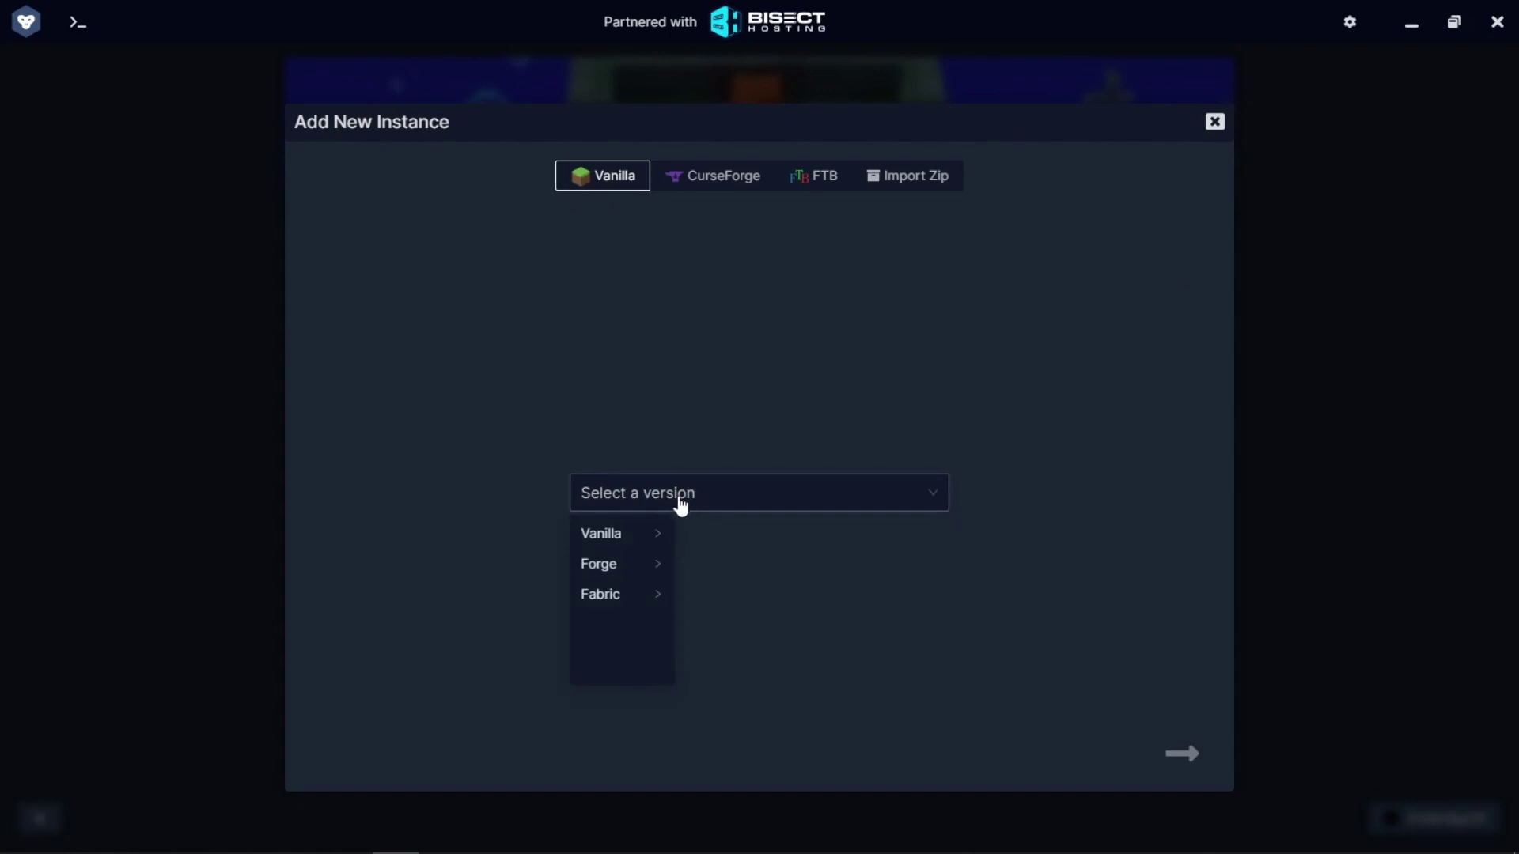
{"action": "left_click", "coordinate": [636, 605]}
{"action": "left_click", "coordinate": [725, 539]}
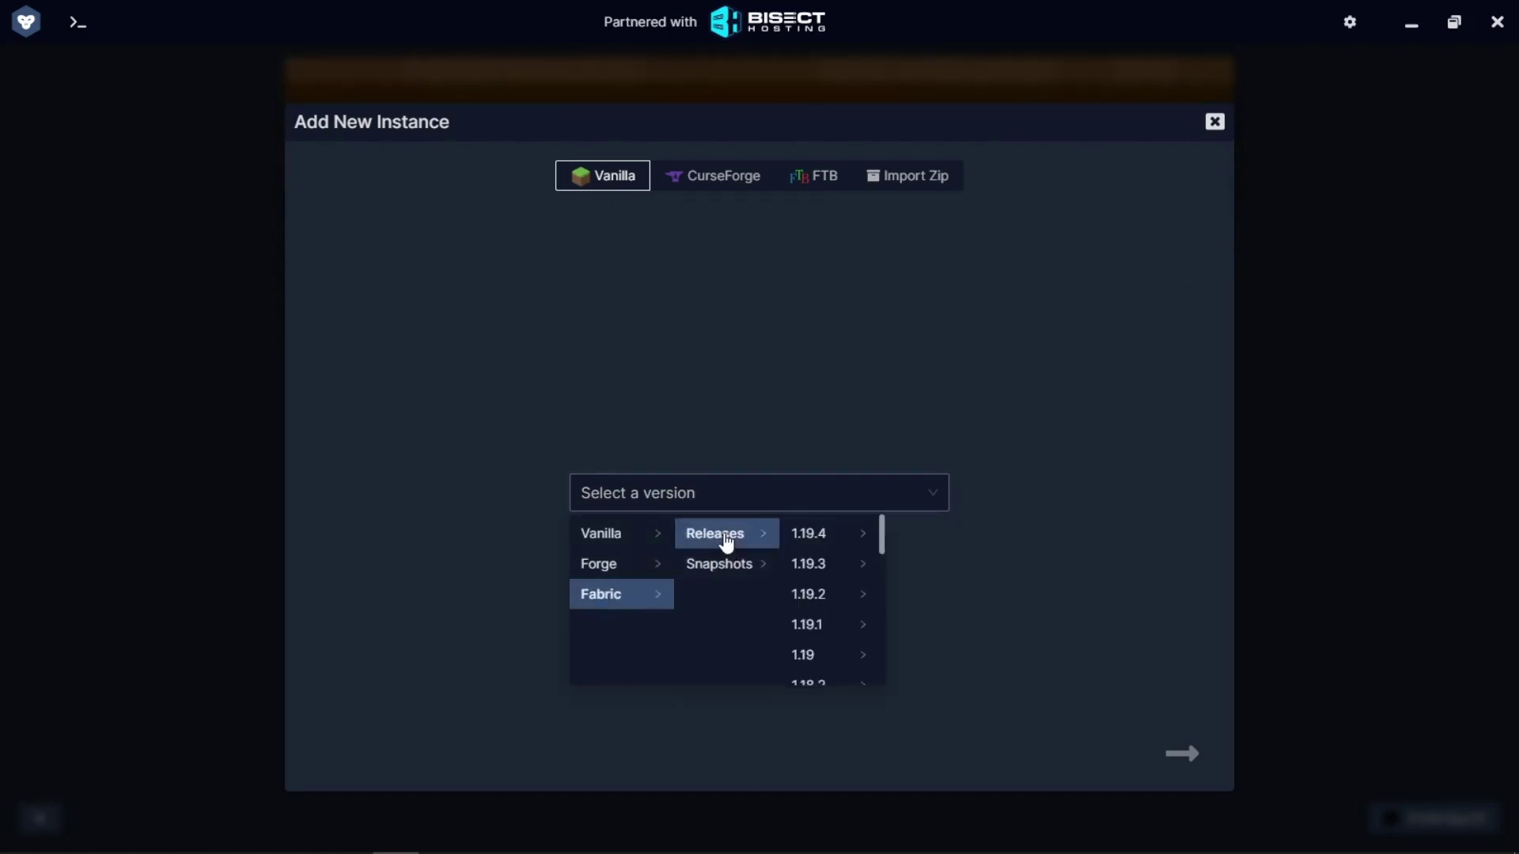
{"action": "left_click", "coordinate": [841, 534]}
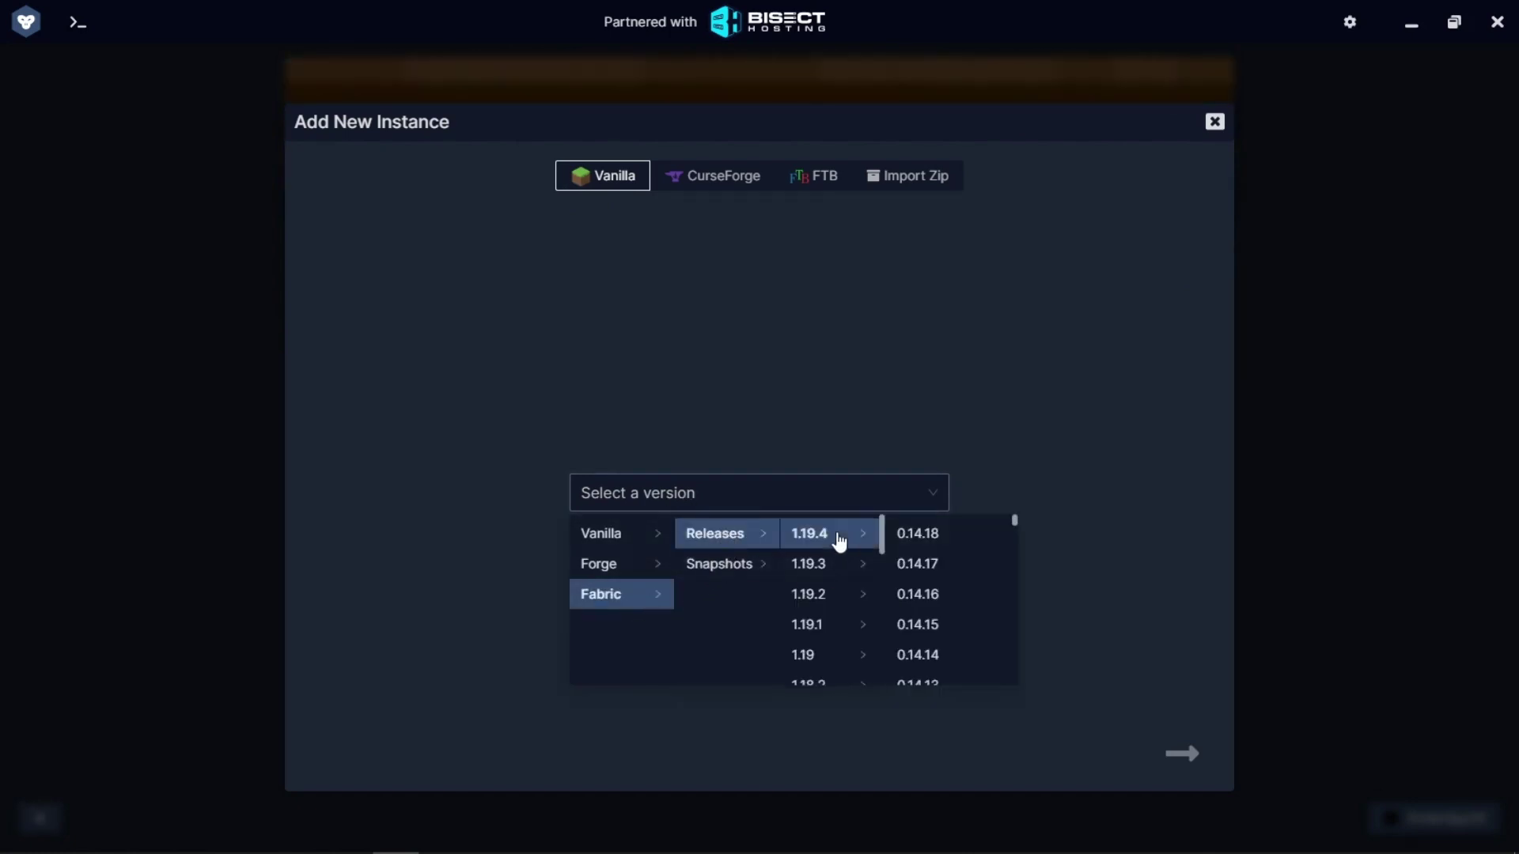
{"action": "left_click", "coordinate": [945, 538]}
{"action": "left_click", "coordinate": [1180, 755]}
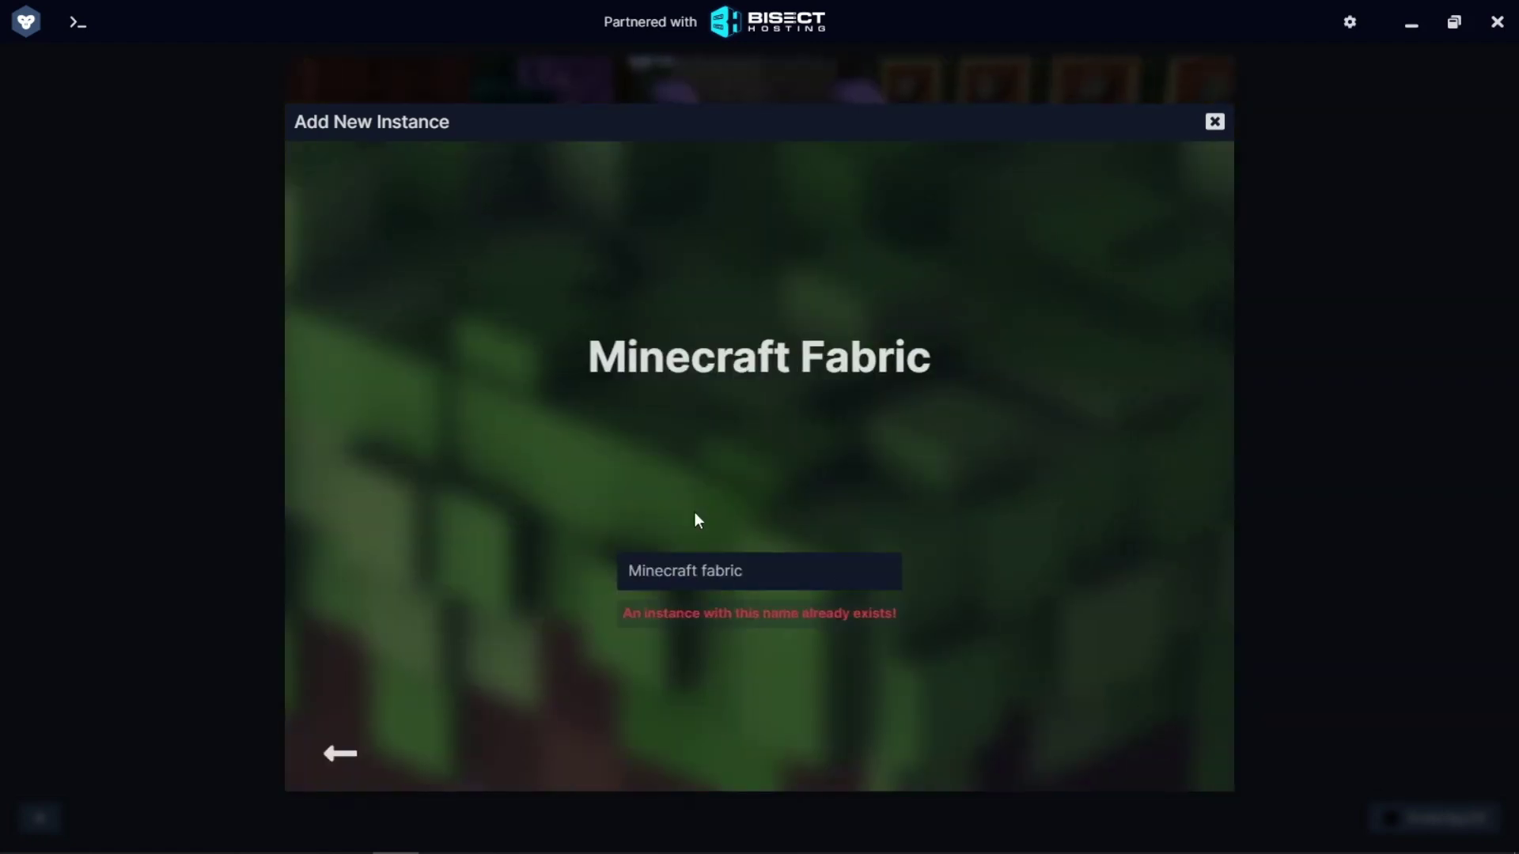
- Name the new Fabric instance Voice chat and create it
{"action": "key", "text": "ctrl+a"}
{"action": "type", "text": "Voice chat"}
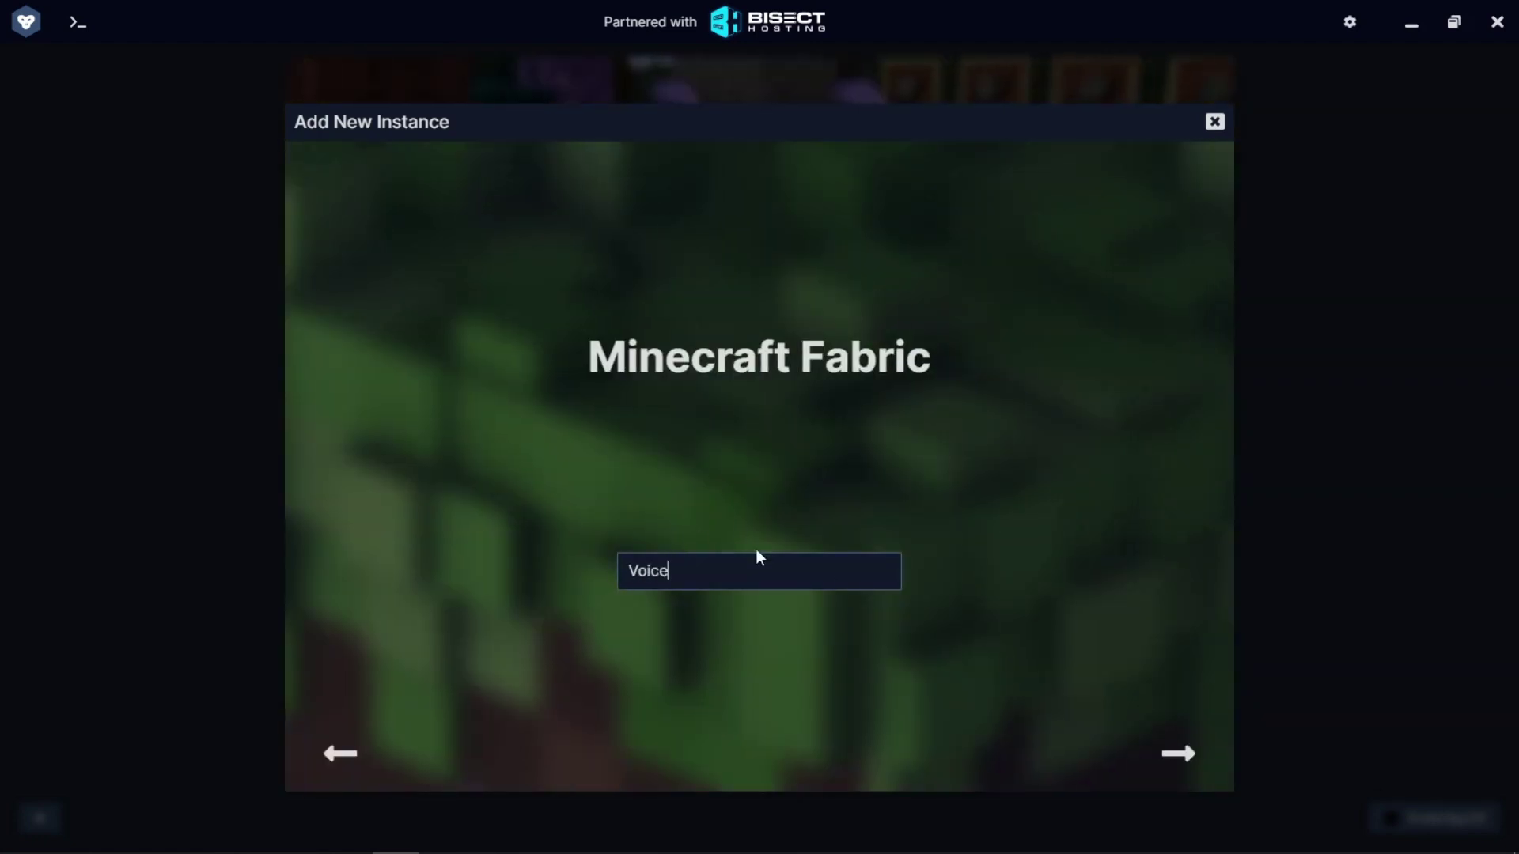
{"action": "left_click", "coordinate": [1179, 755]}
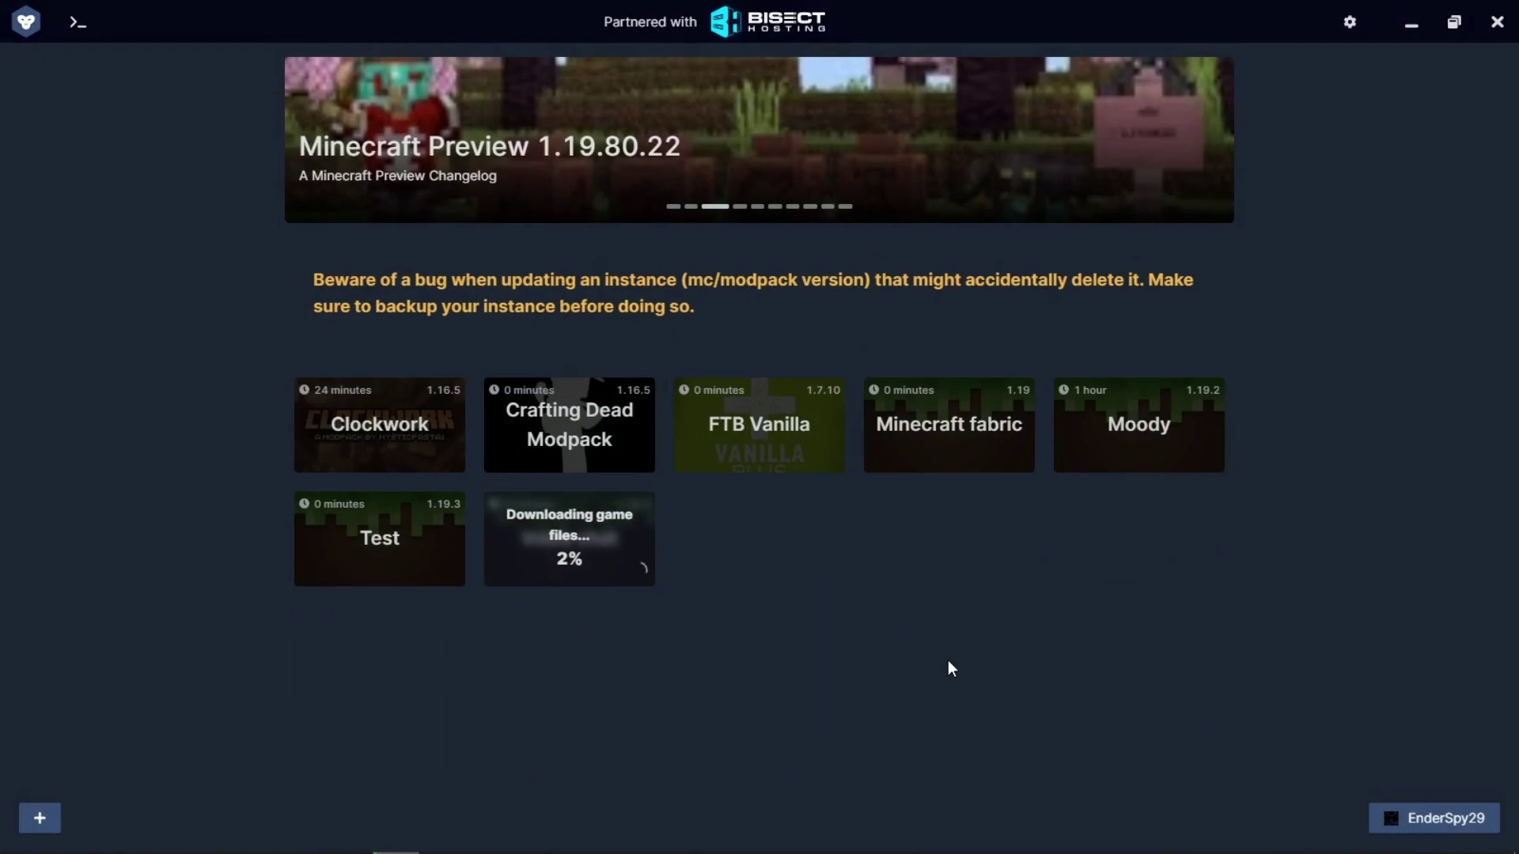
{"action": "left_click", "coordinate": [690, 835]}
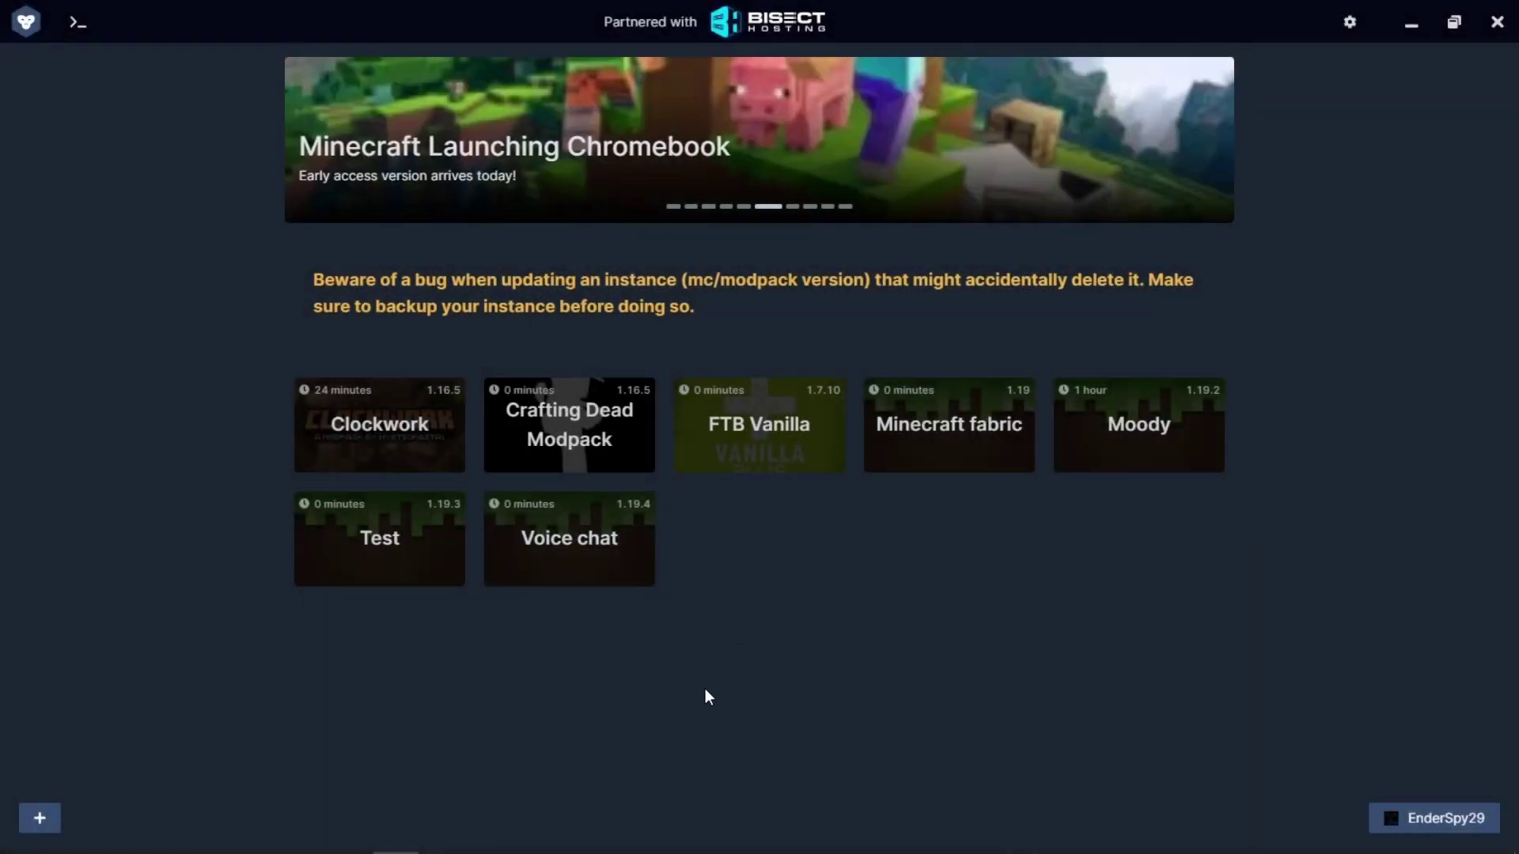
- Add the Simple Voice Chat mod to the Voice chat instance, searching the mod list for "Voice Chat"
{"action": "right_click", "coordinate": [601, 554]}
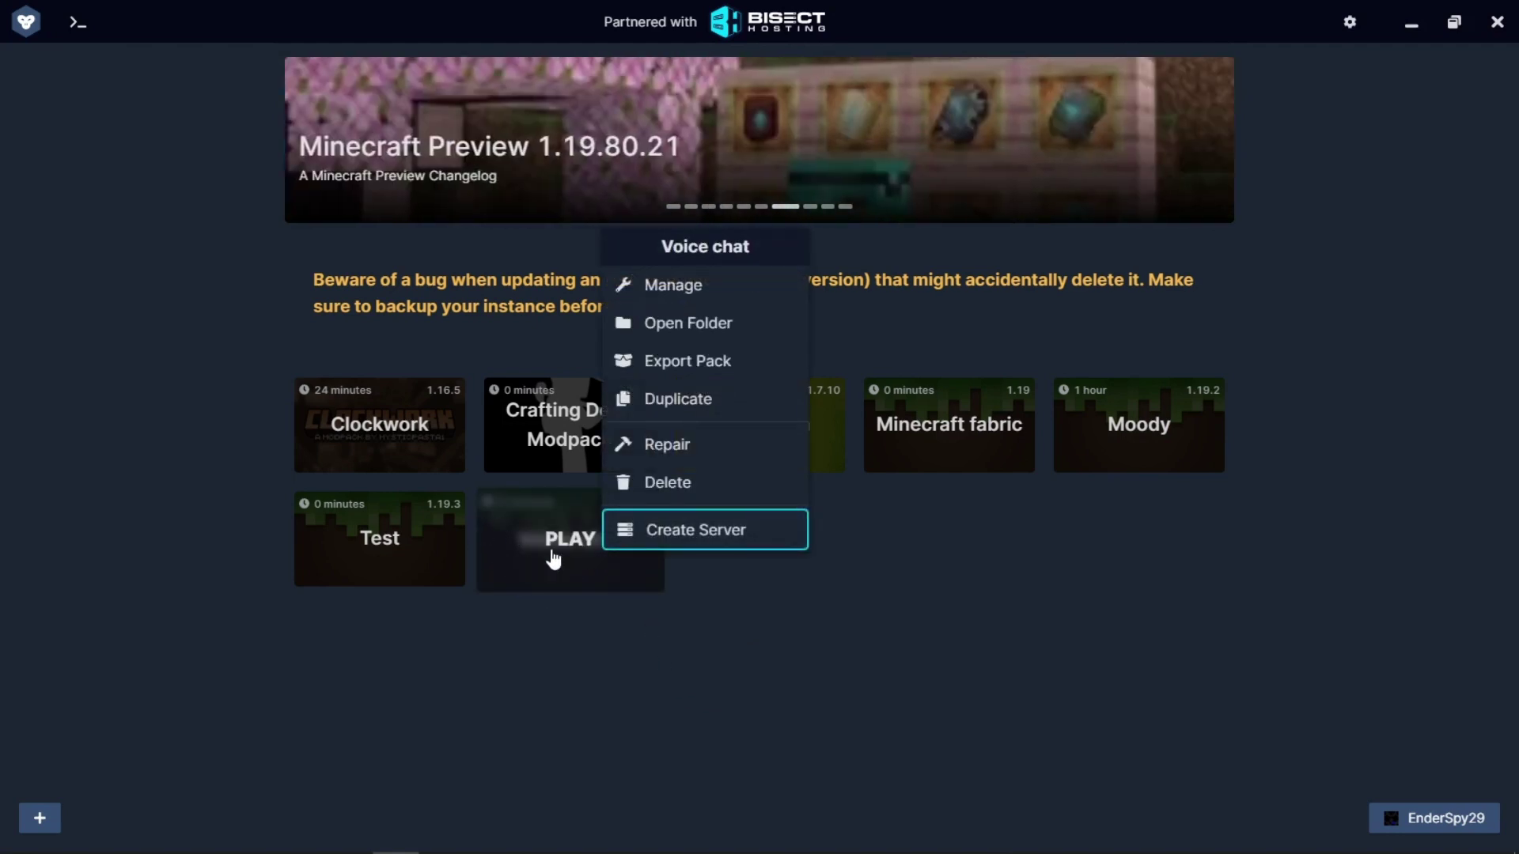
{"action": "left_click", "coordinate": [657, 286]}
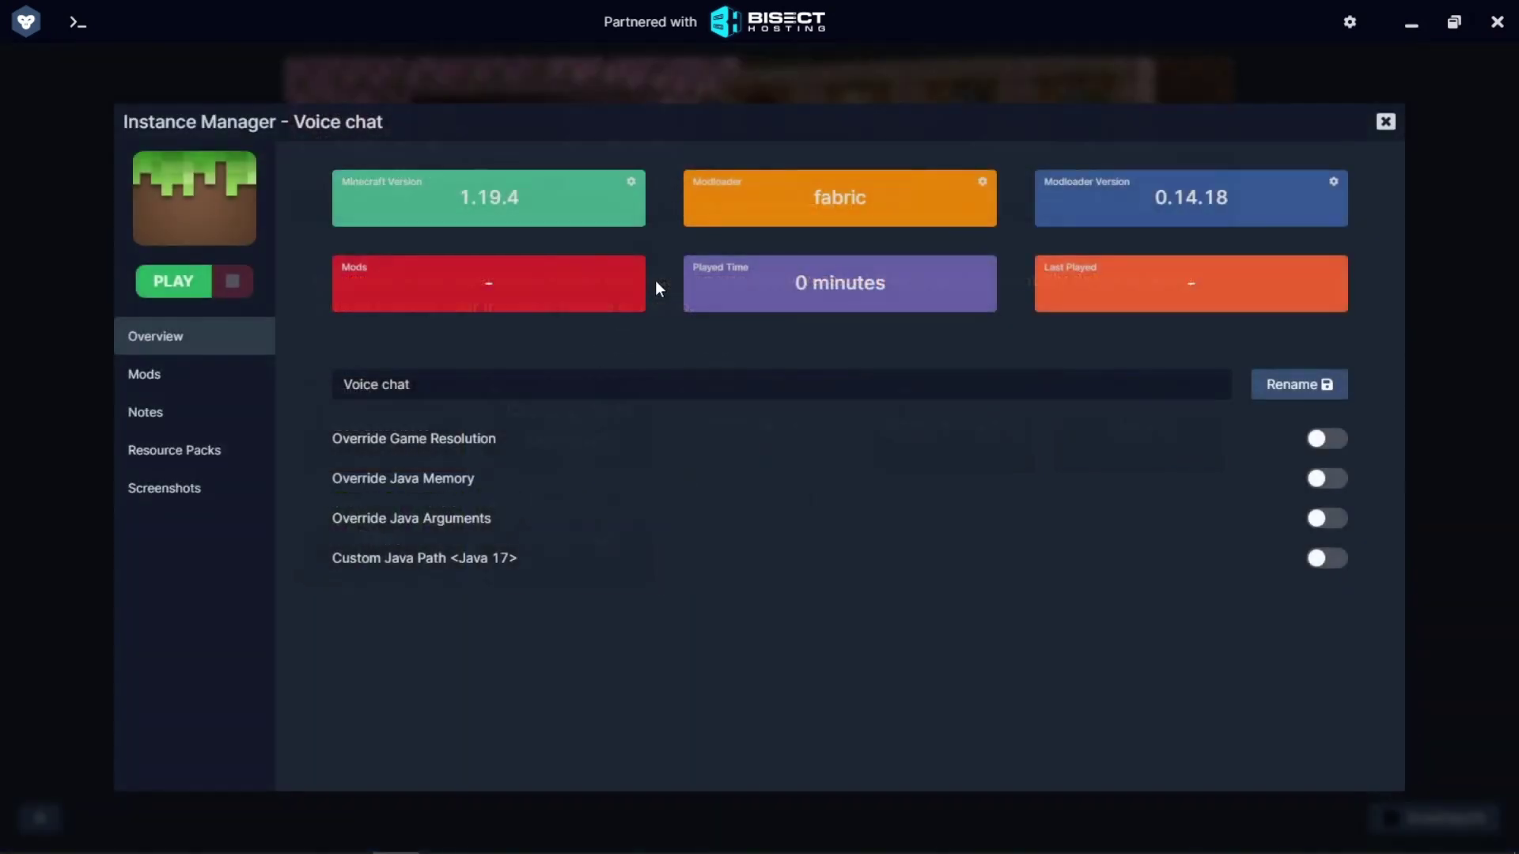
{"action": "left_click", "coordinate": [174, 387]}
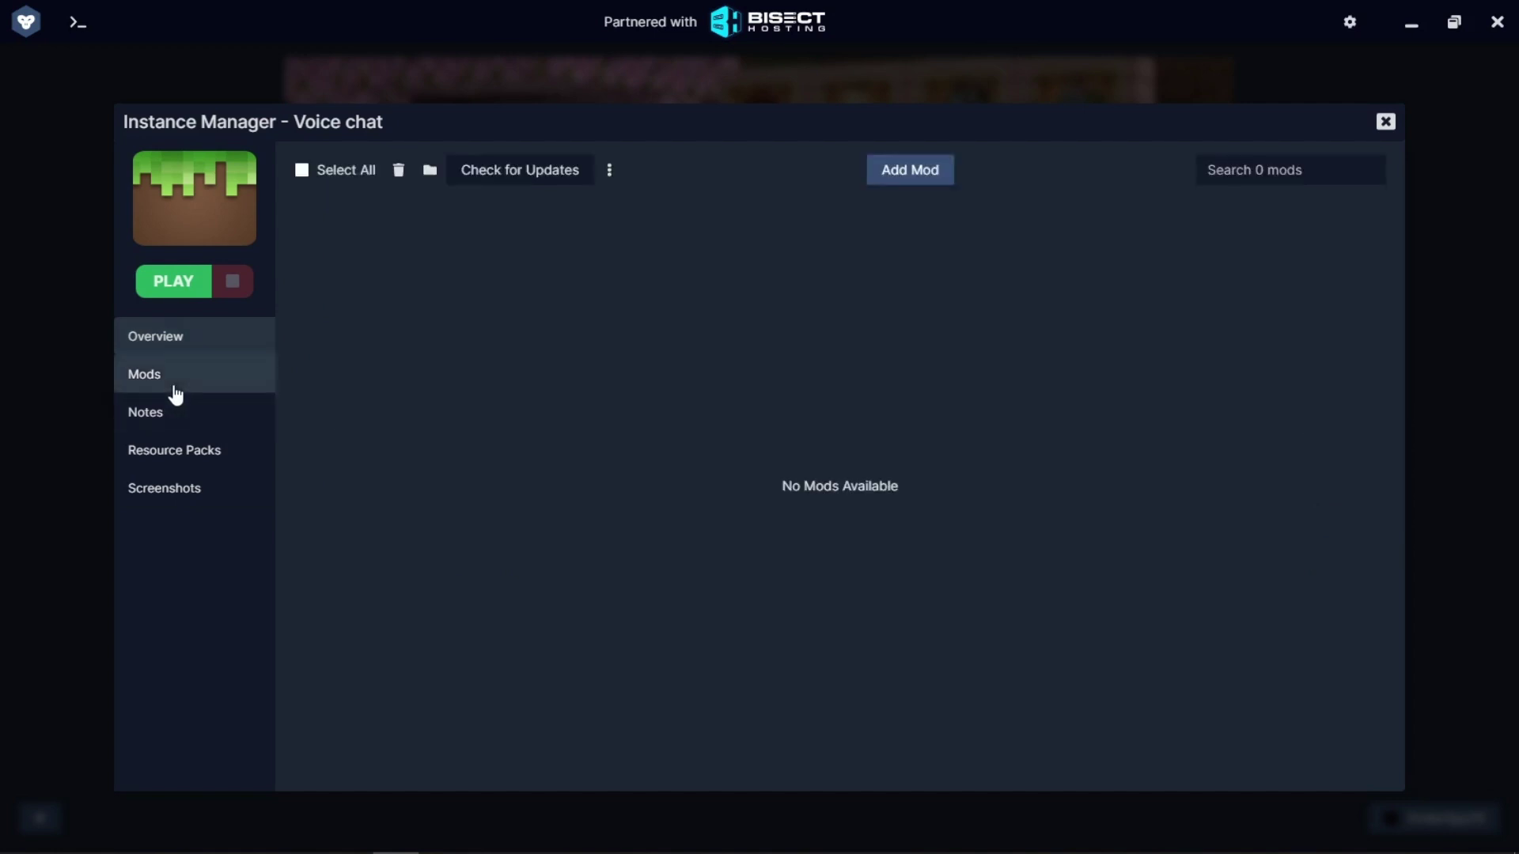
{"action": "left_click", "coordinate": [908, 170]}
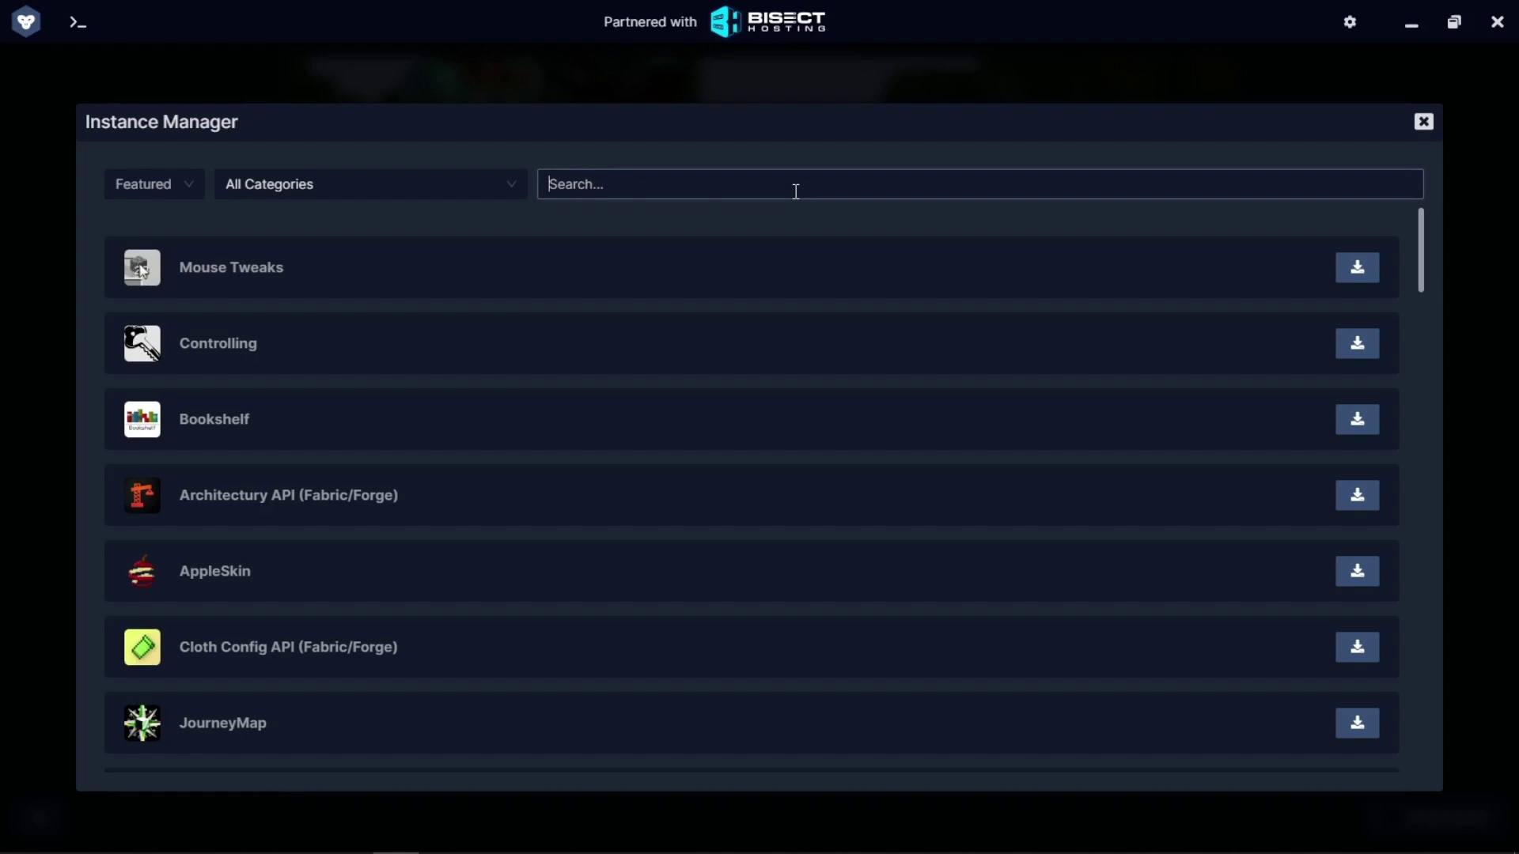
{"action": "type", "text": "Voice Chat"}
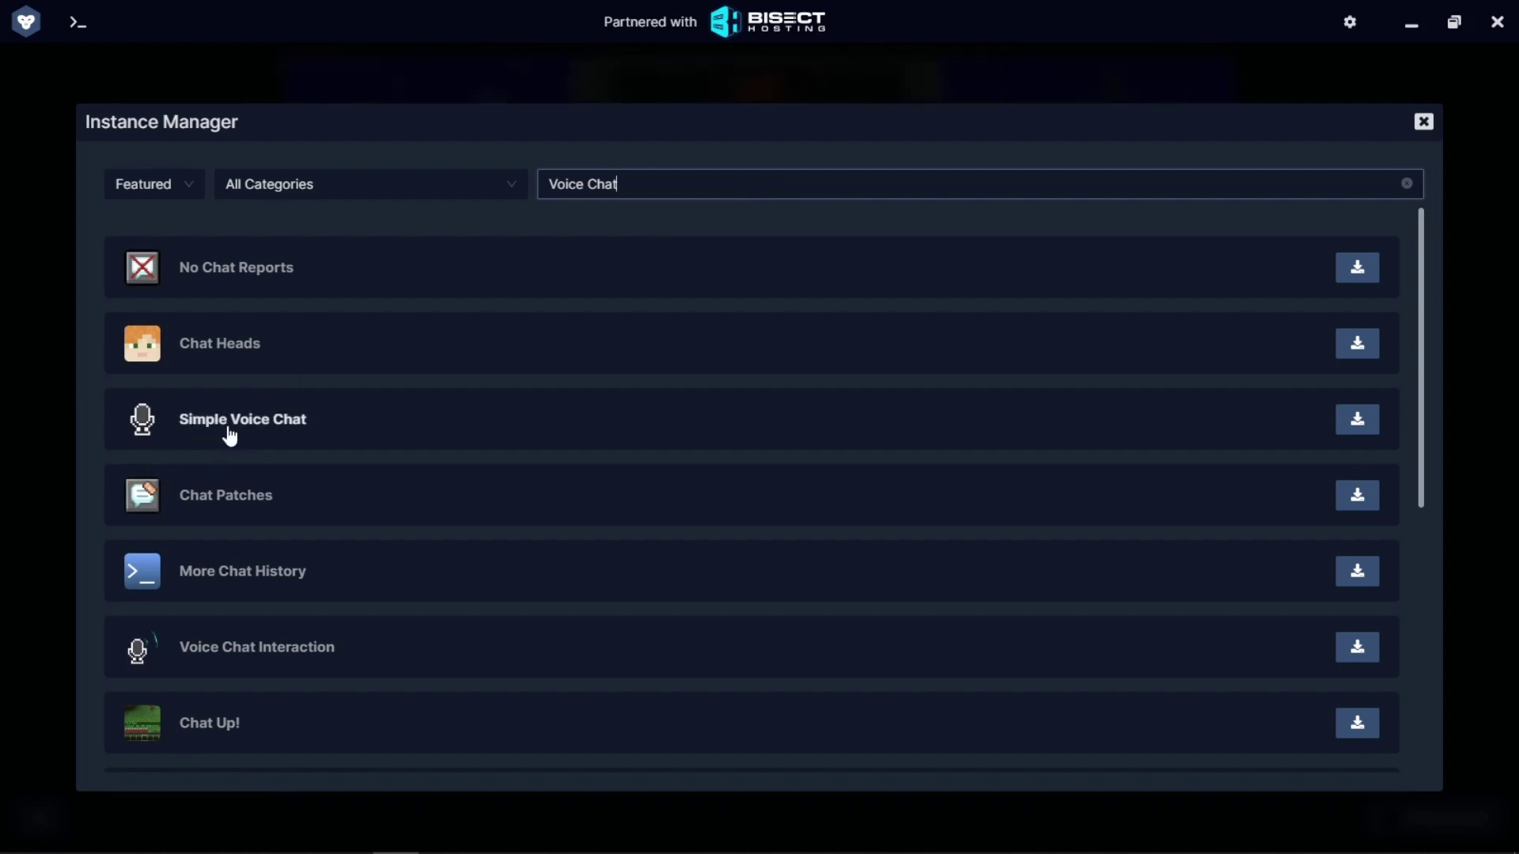
{"action": "left_click", "coordinate": [1355, 425]}
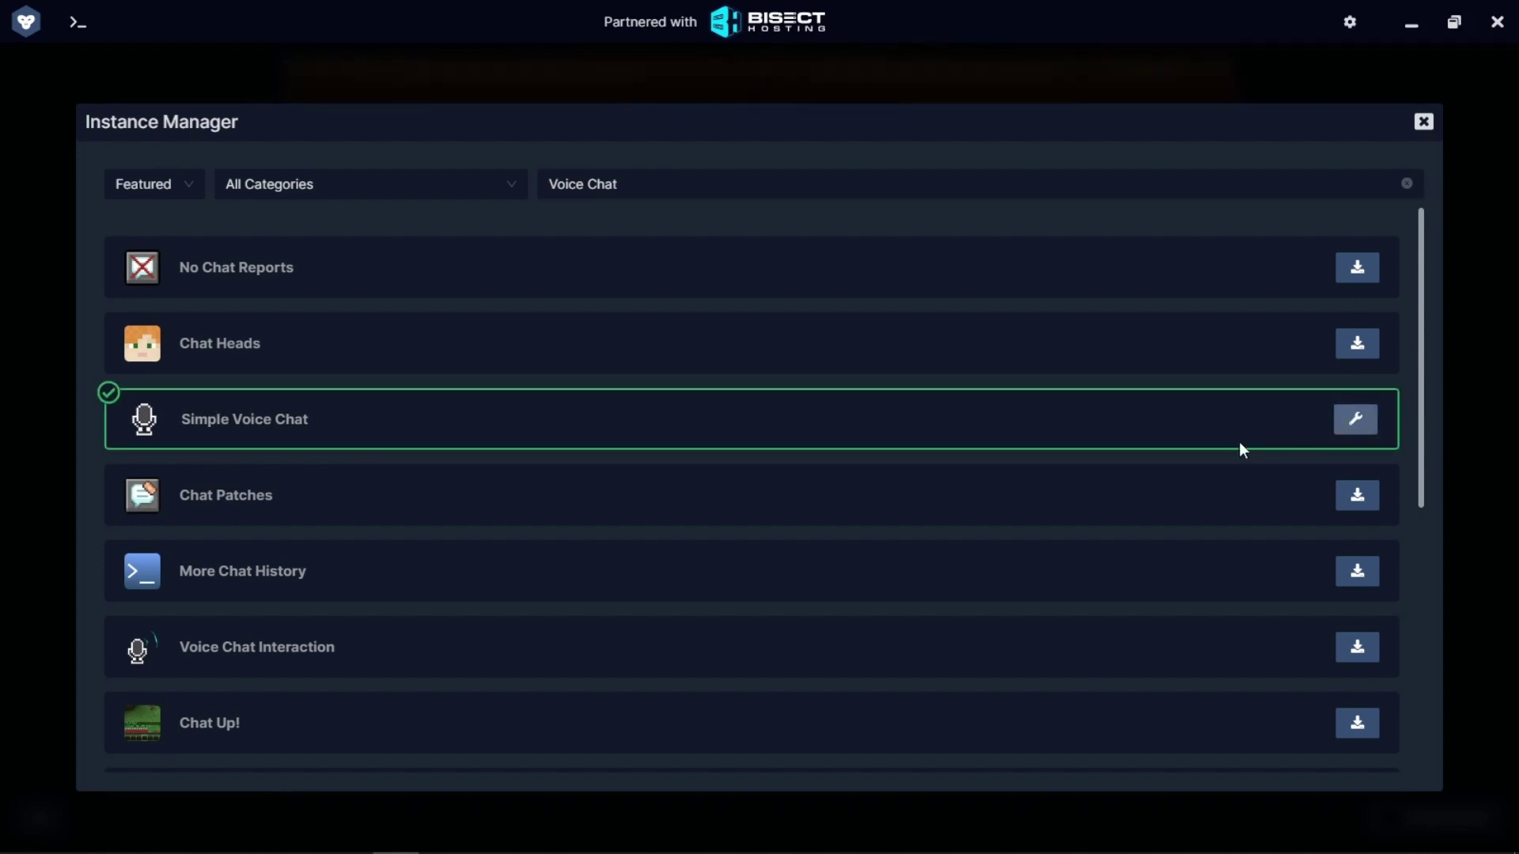
{"action": "left_click", "coordinate": [1421, 124]}
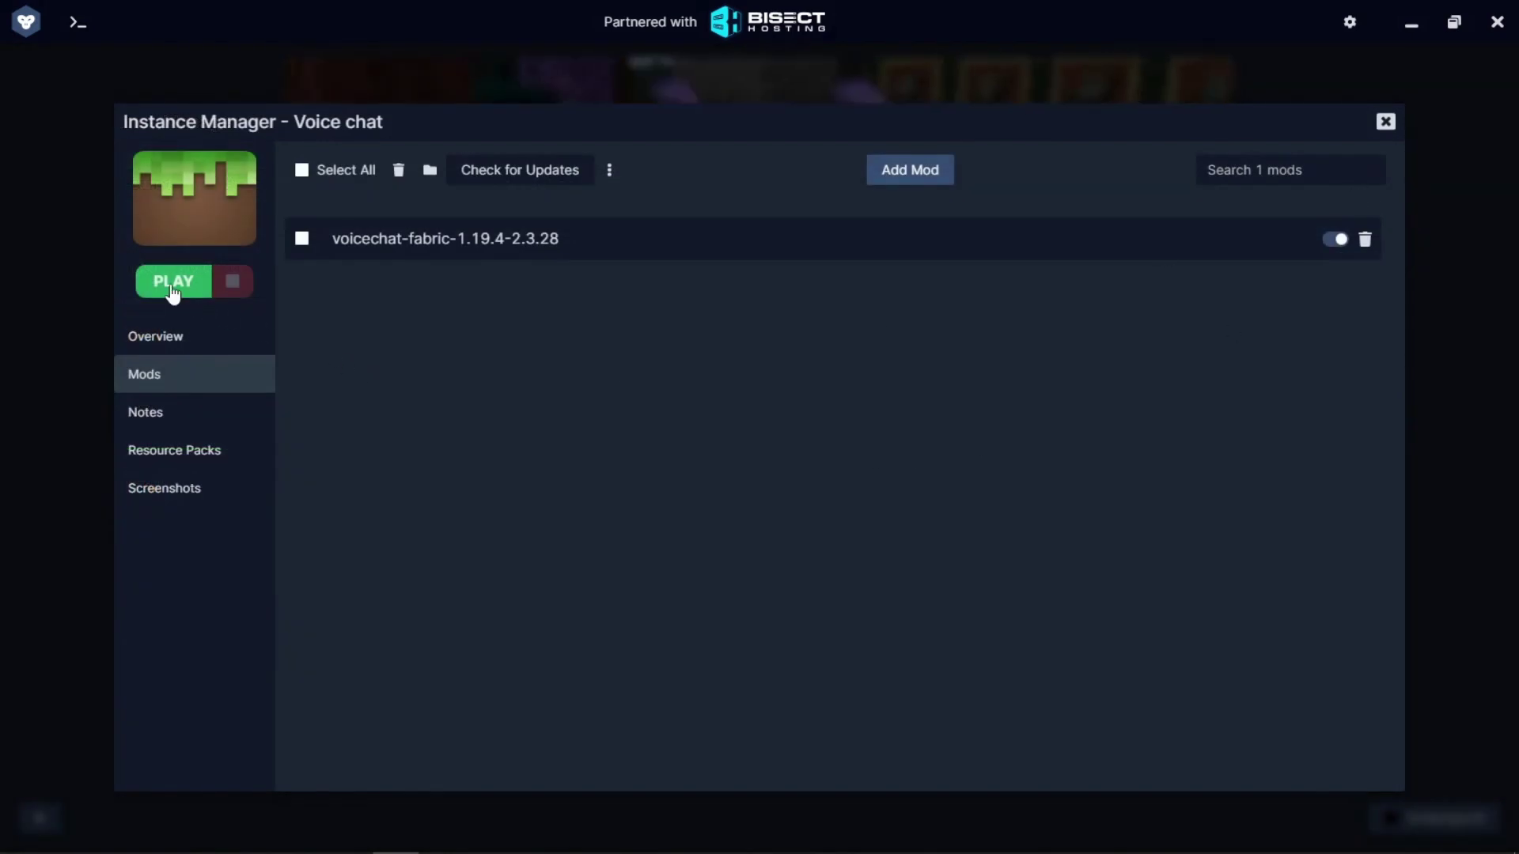
- Launch the Voice chat instance and continue past Minecraft's welcome screen
{"action": "left_click", "coordinate": [181, 294]}
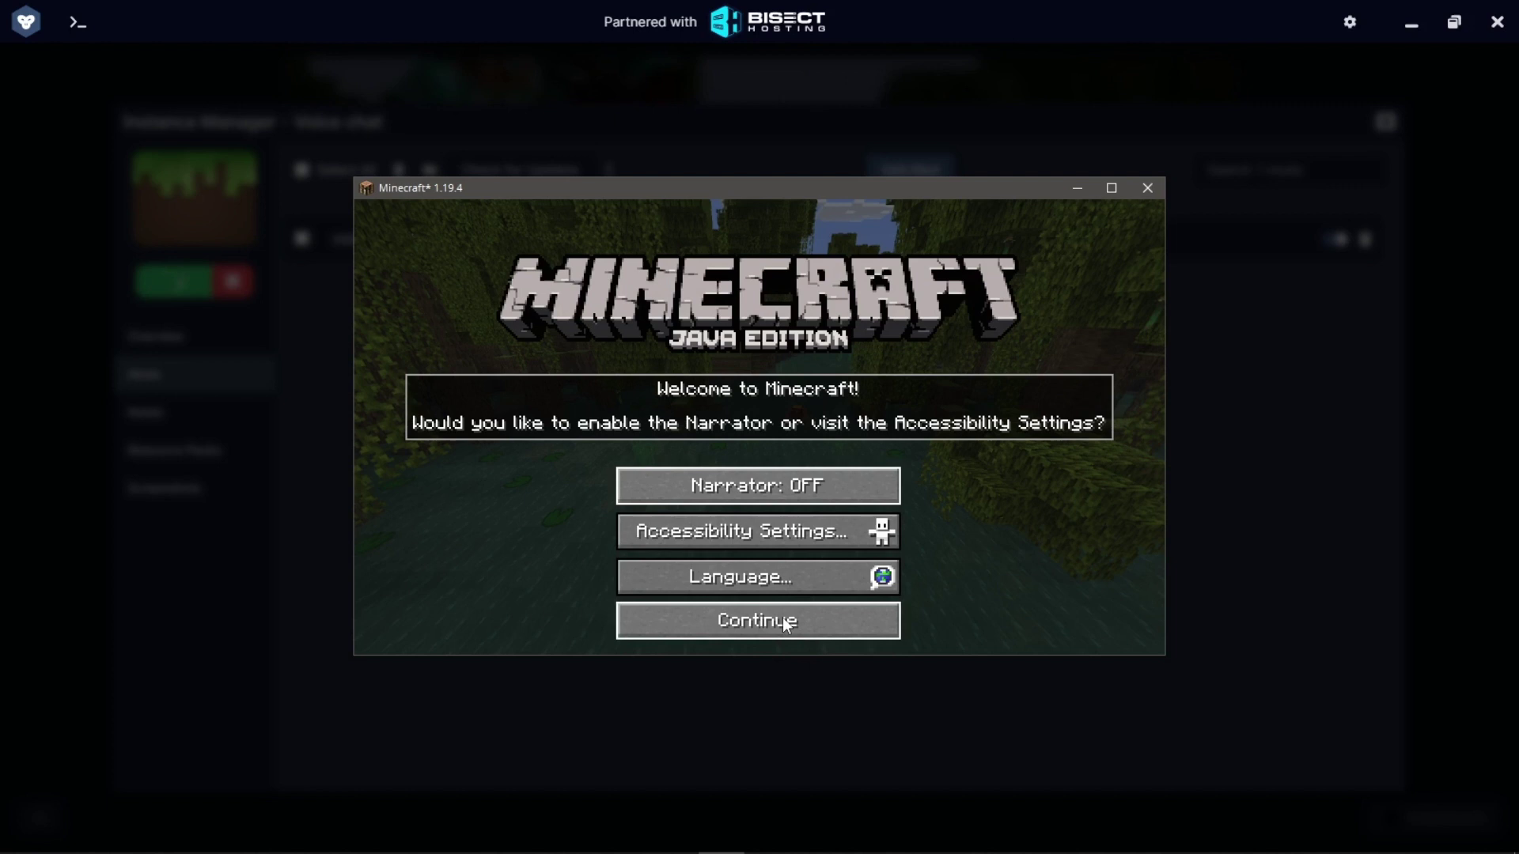
{"action": "left_click", "coordinate": [785, 623]}
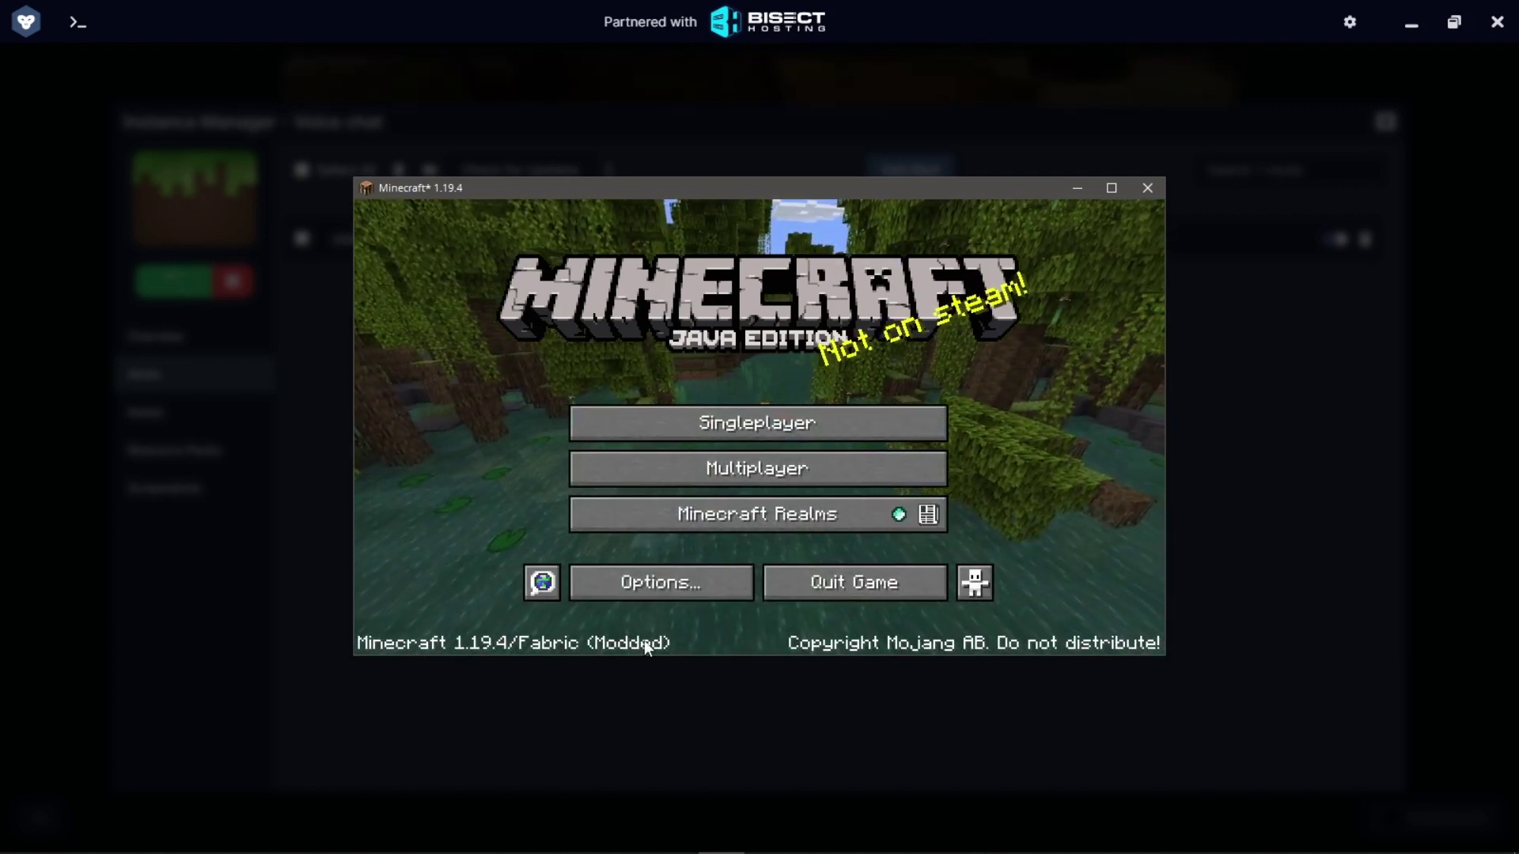
- Open Minecraft's key binds and examine the Voice Chat section at the end of the list
{"action": "left_click", "coordinate": [679, 583]}
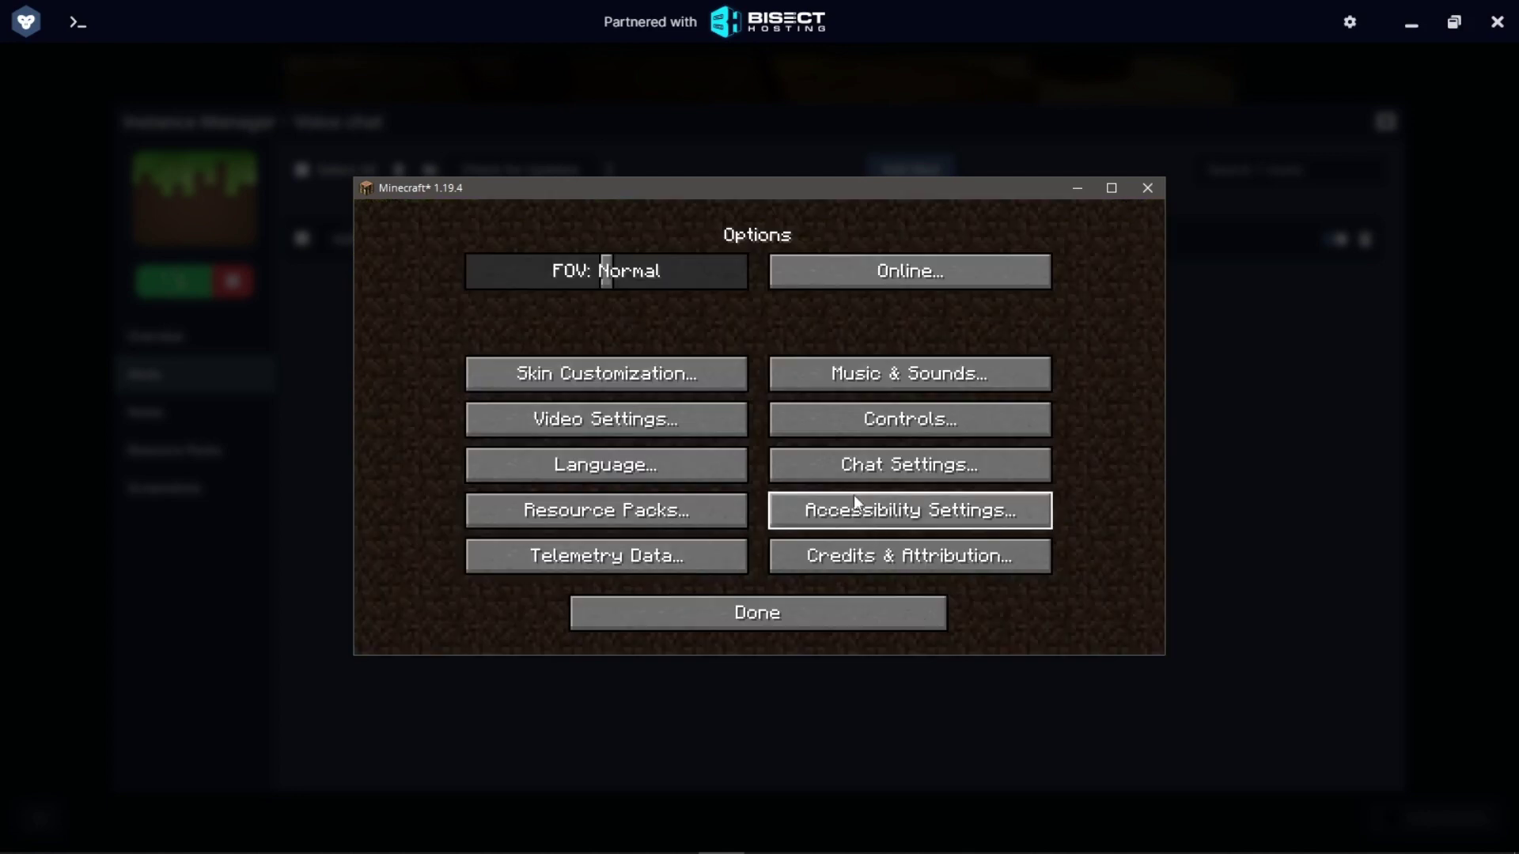
{"action": "left_click", "coordinate": [866, 424]}
{"action": "left_click", "coordinate": [948, 274]}
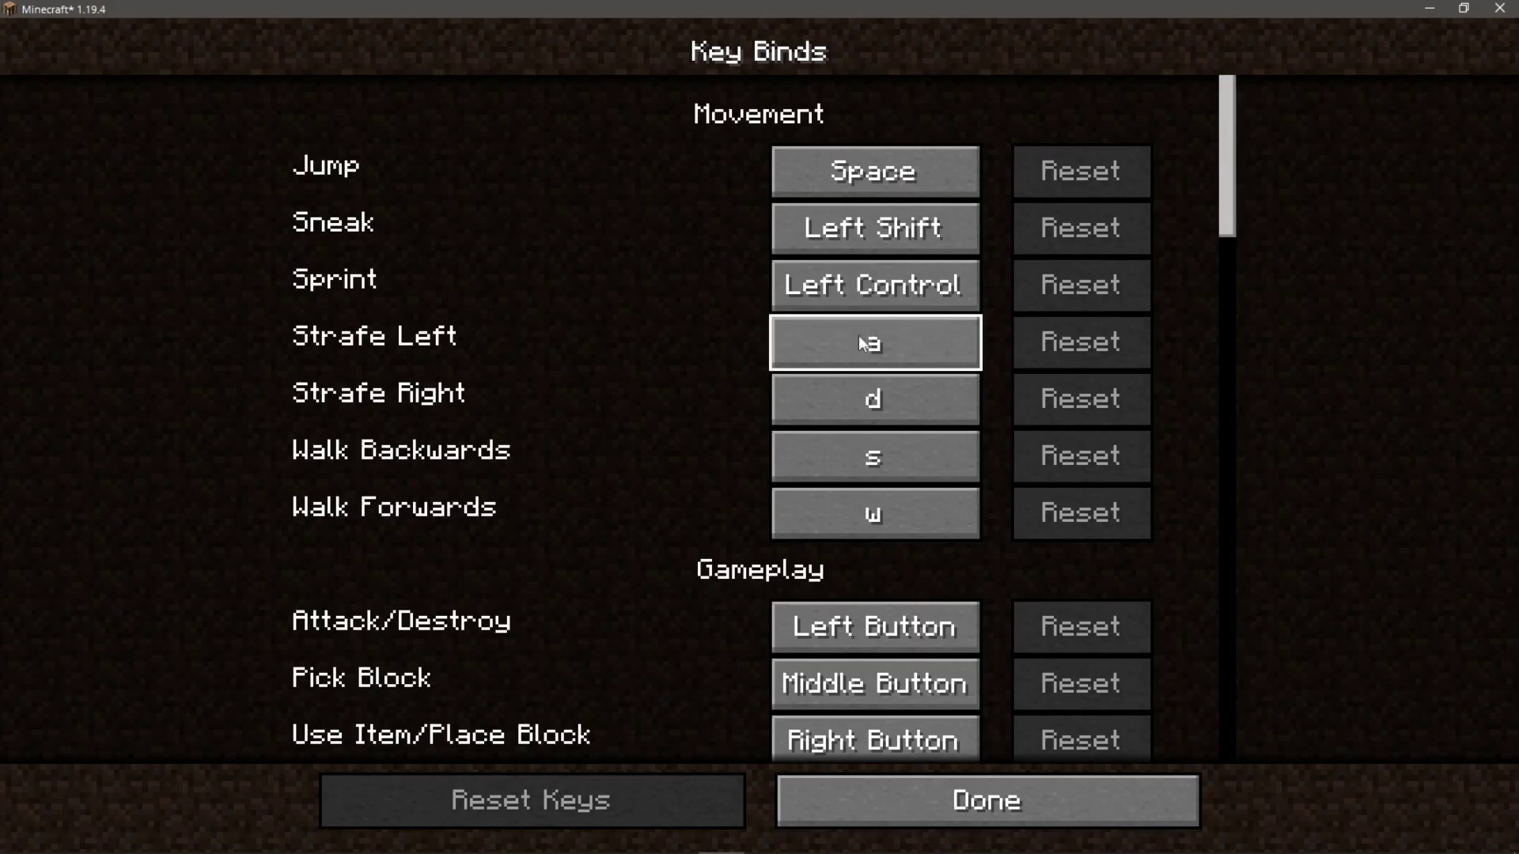
{"action": "scroll", "coordinate": [584, 413], "scroll_direction": "down", "scroll_amount": 15}
{"action": "scroll", "coordinate": [556, 509], "scroll_direction": "down", "scroll_amount": 15}
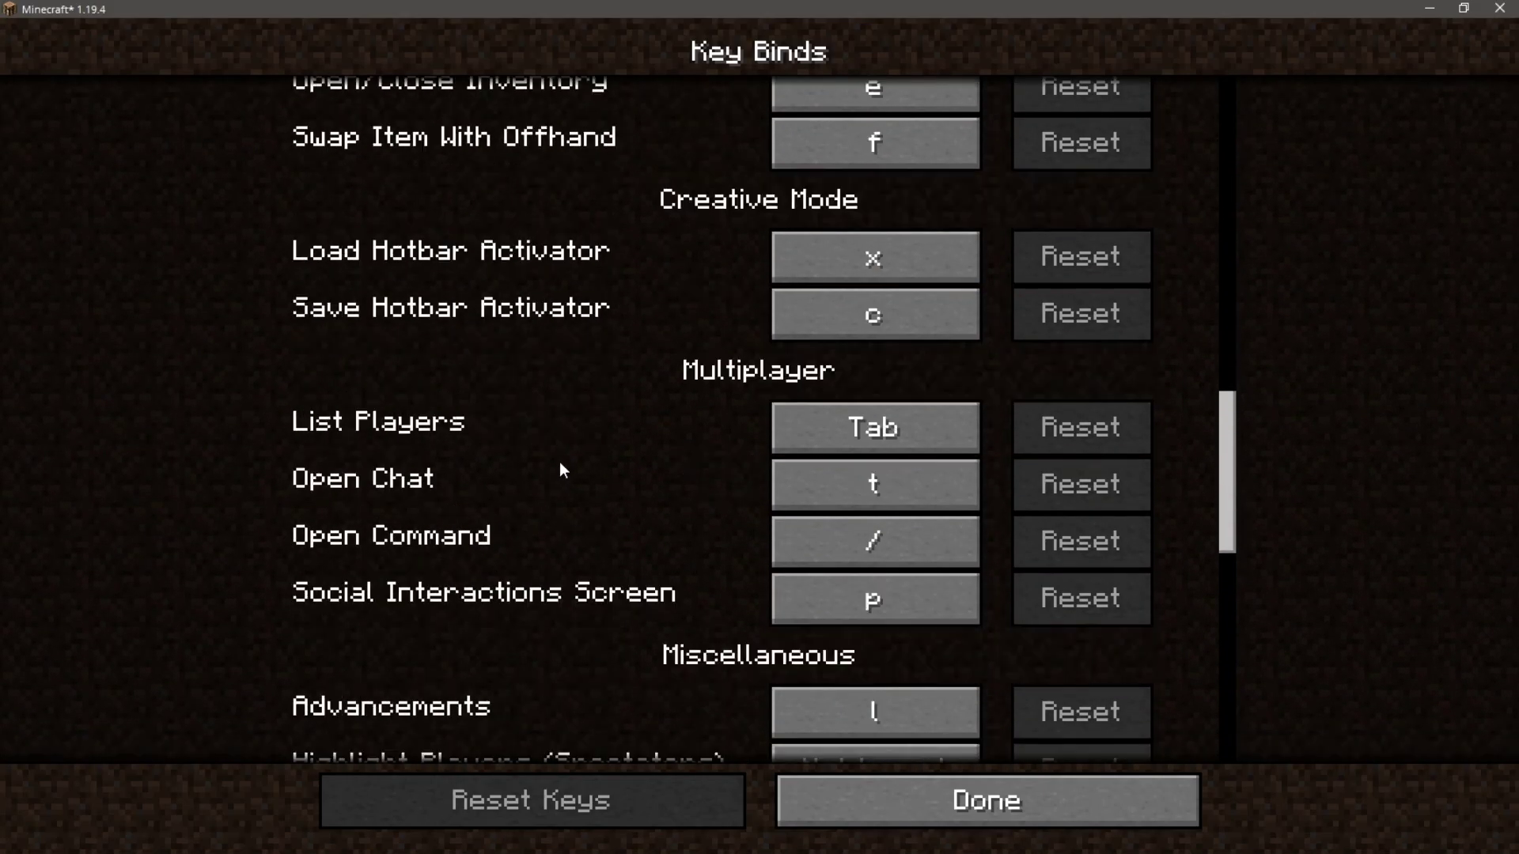
{"action": "scroll", "coordinate": [601, 364], "scroll_direction": "down", "scroll_amount": 5}
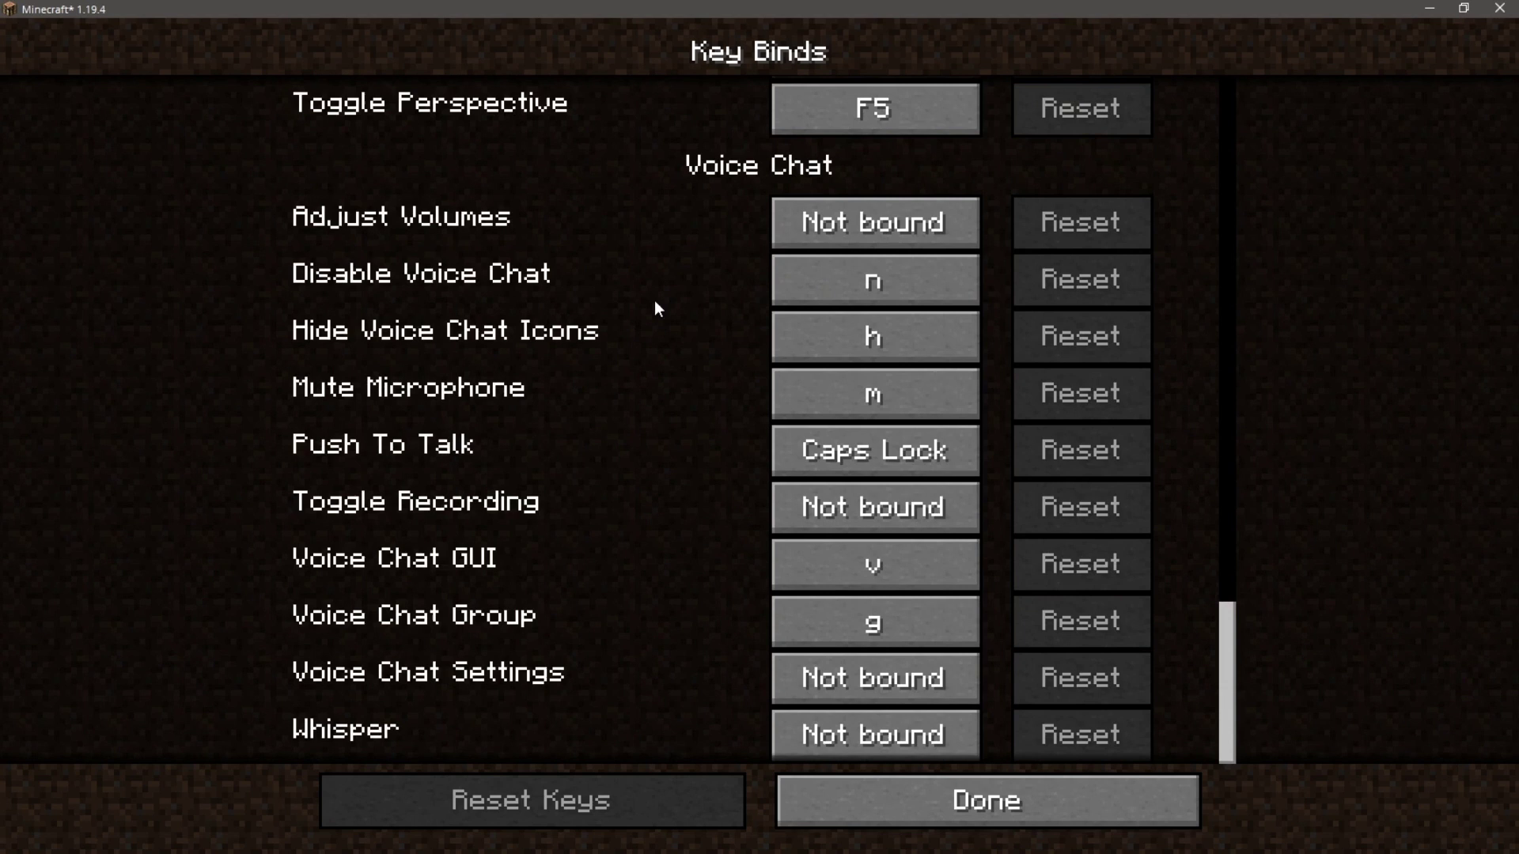